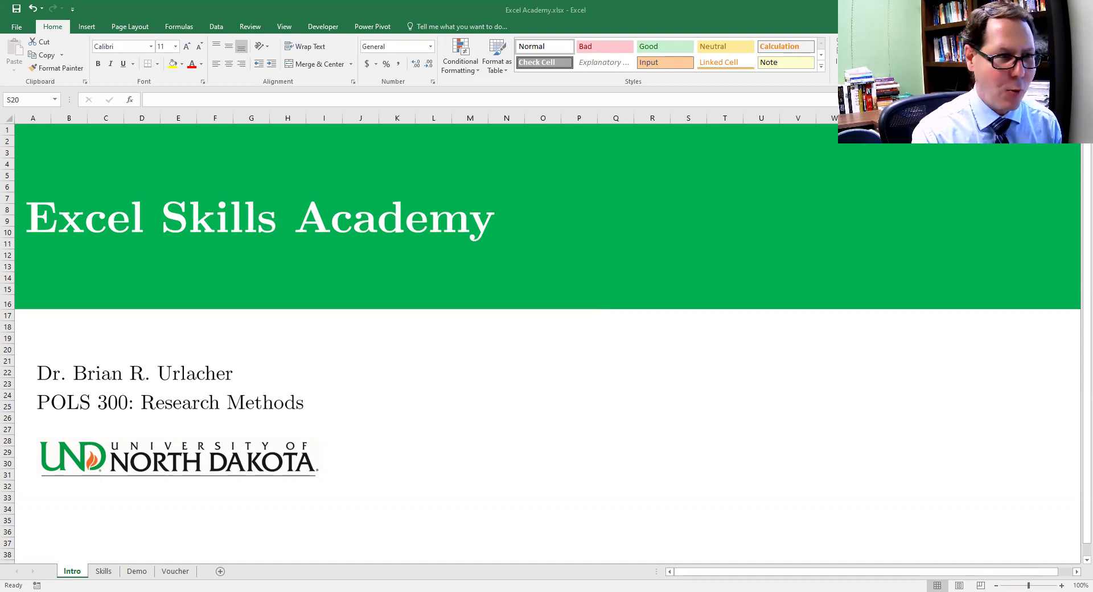
Switch to the Skills sheet listing the Excel 101 and Excel 102 skills
click(104, 572)
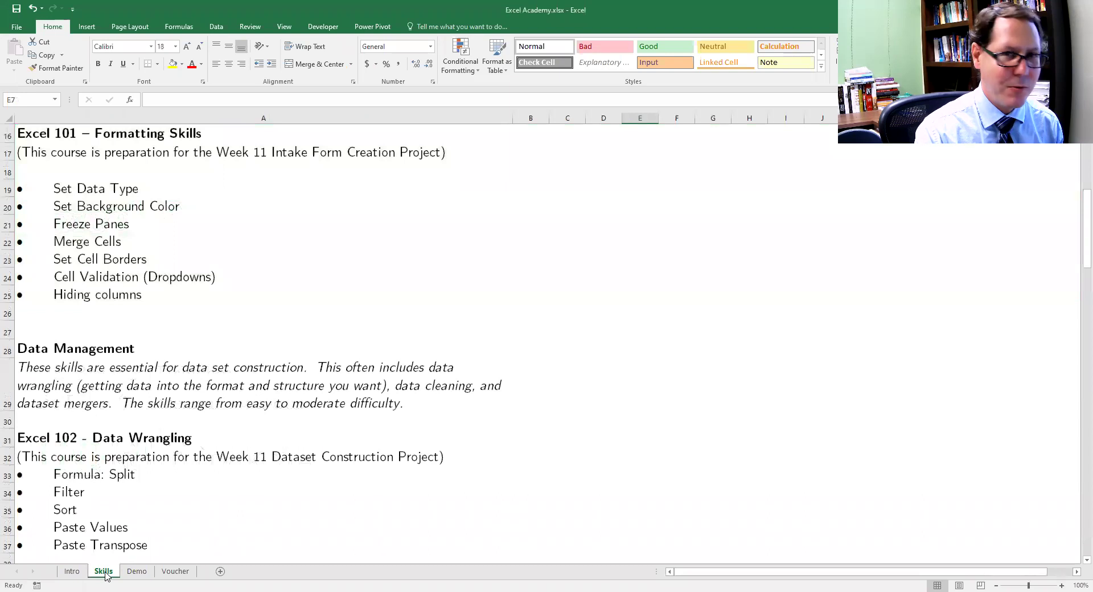
On the Voucher sheet, change the train quantity in A22 from 3 to 1
click(171, 572)
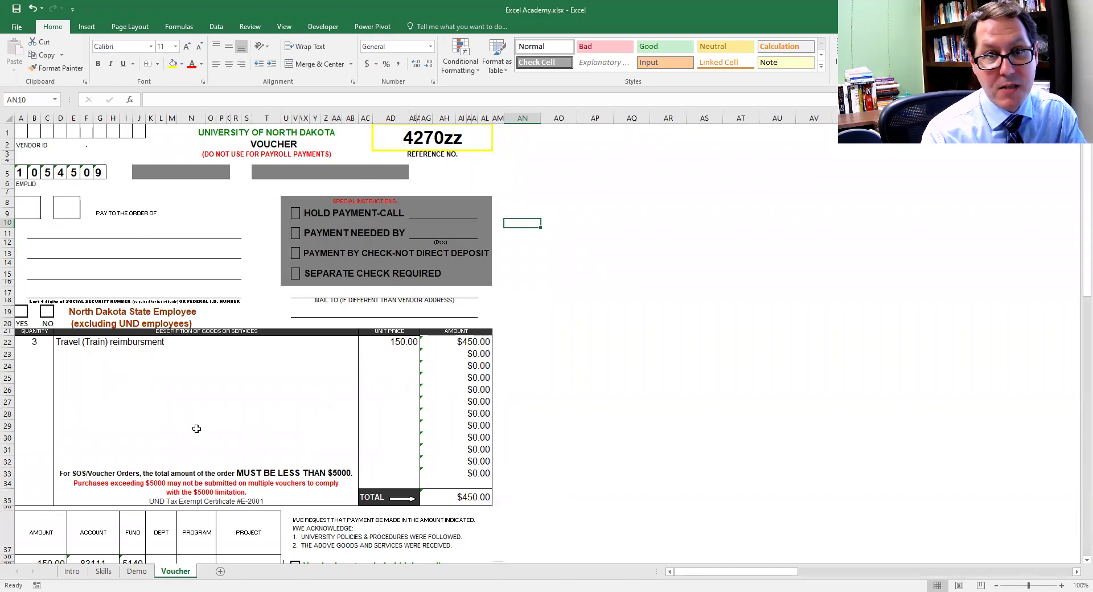
click(31, 343)
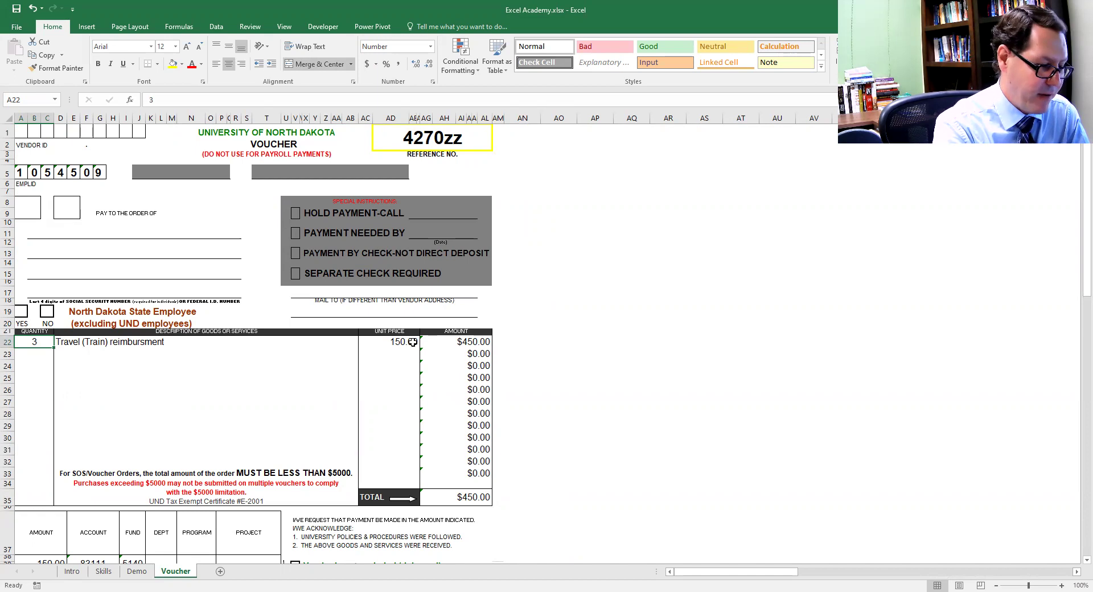
text(1)
key(Return)
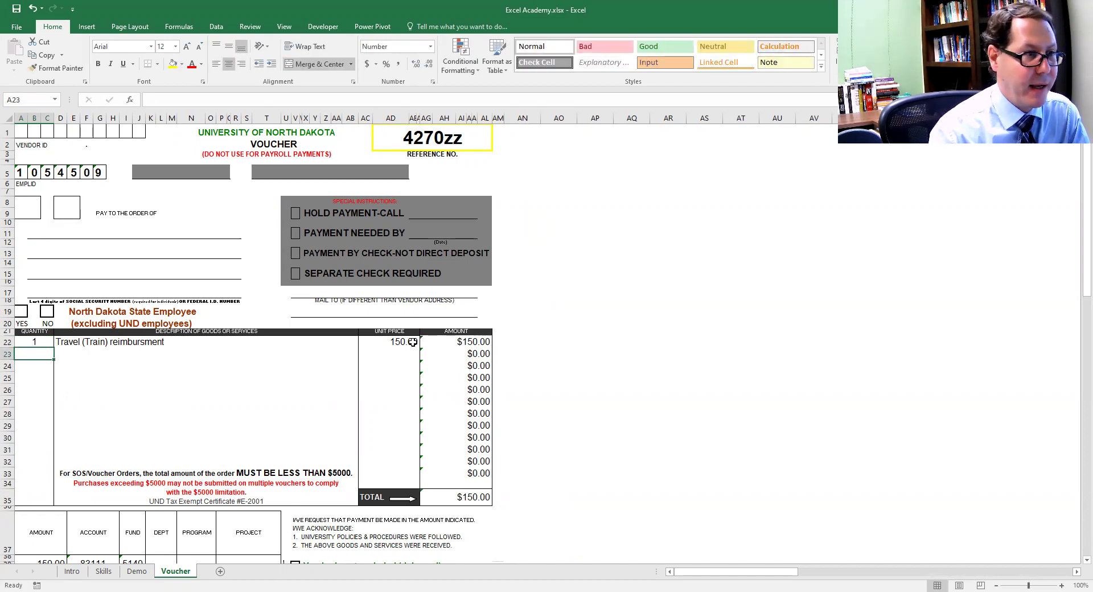
Inspect the A22 quantity, AC22 unit price, AG22 amount formula and AG35 TOTAL SUM formula
click(37, 344)
click(396, 343)
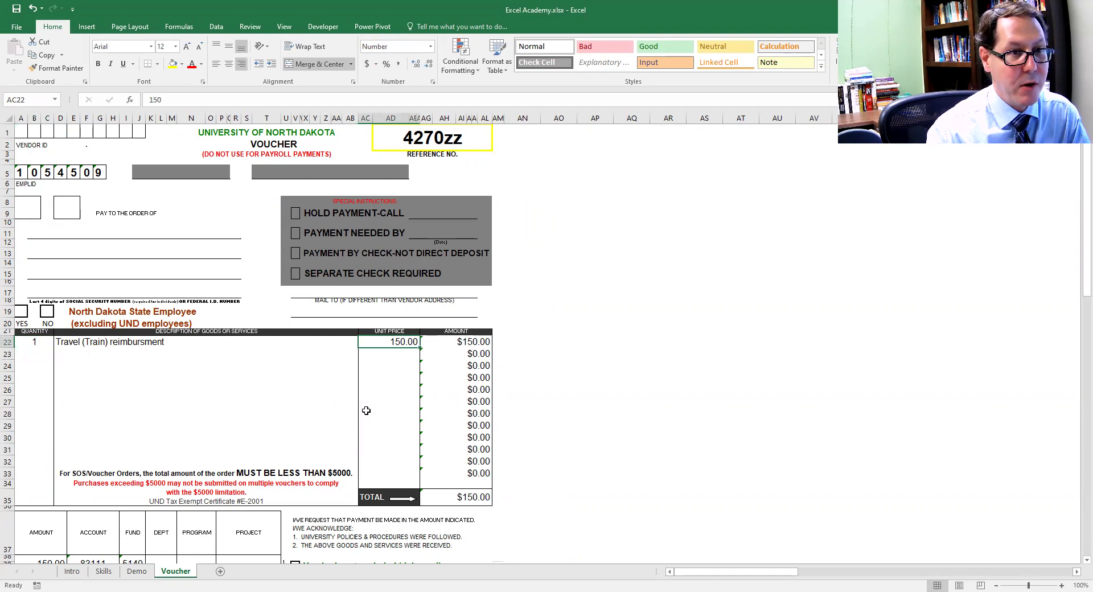
click(484, 343)
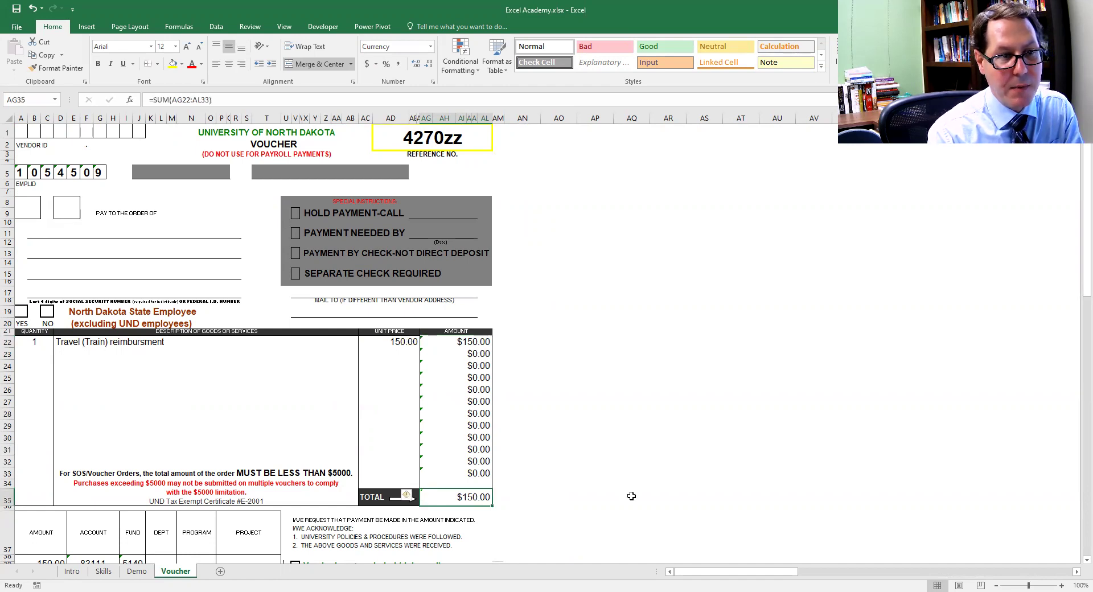
click(478, 500)
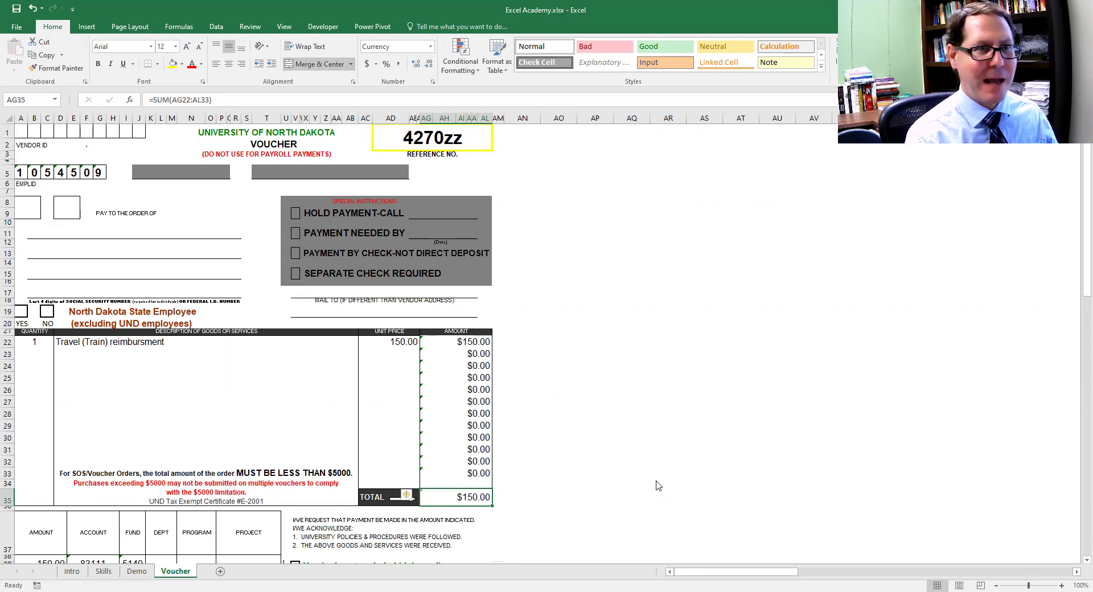
key(ctrl+shift+f)
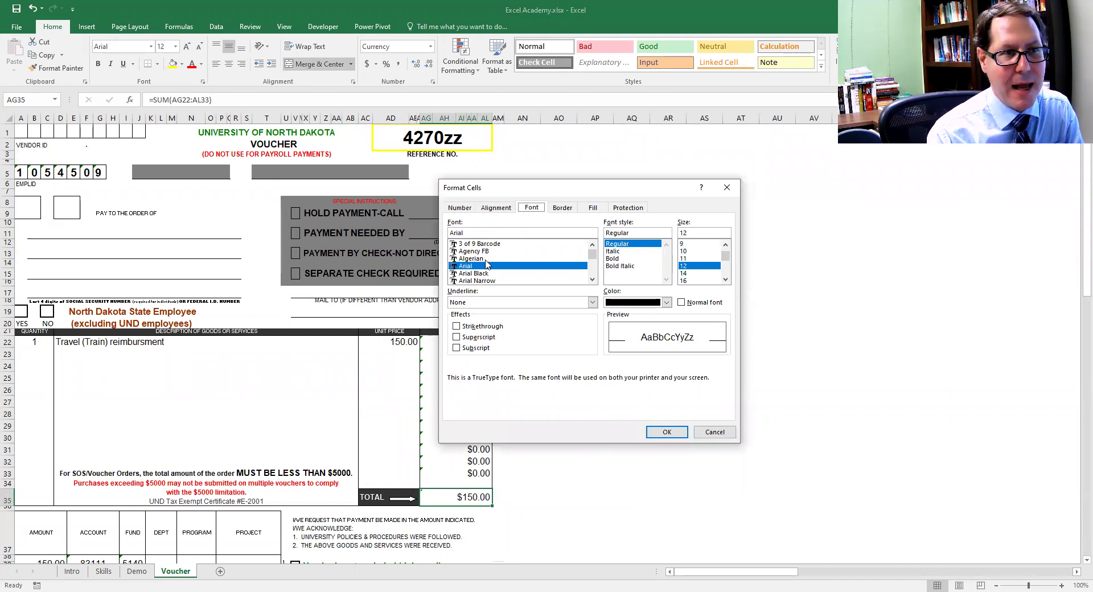
click(459, 208)
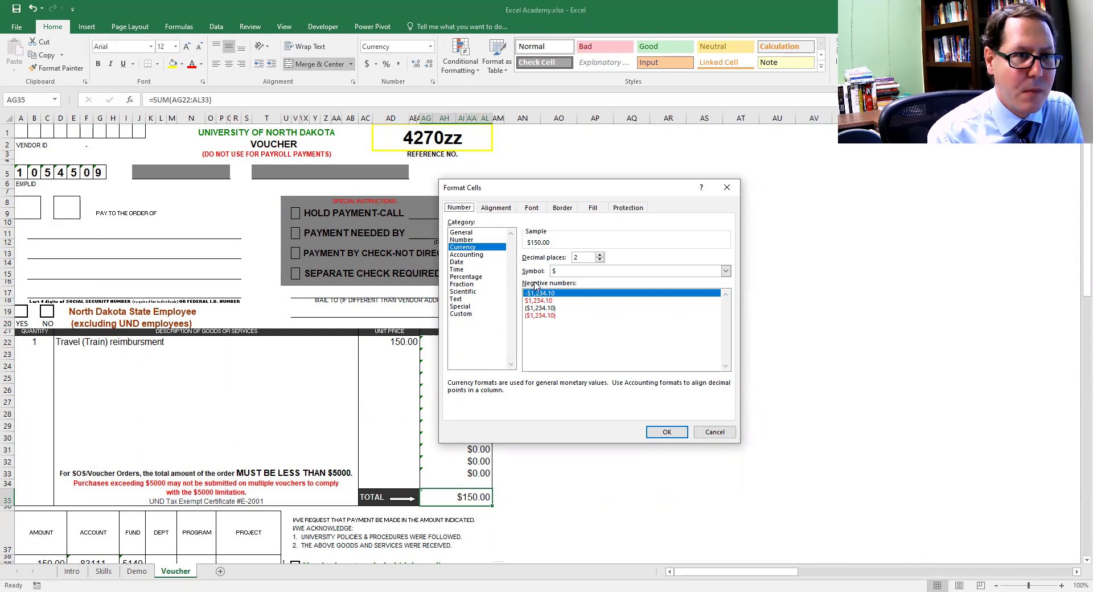
click(497, 208)
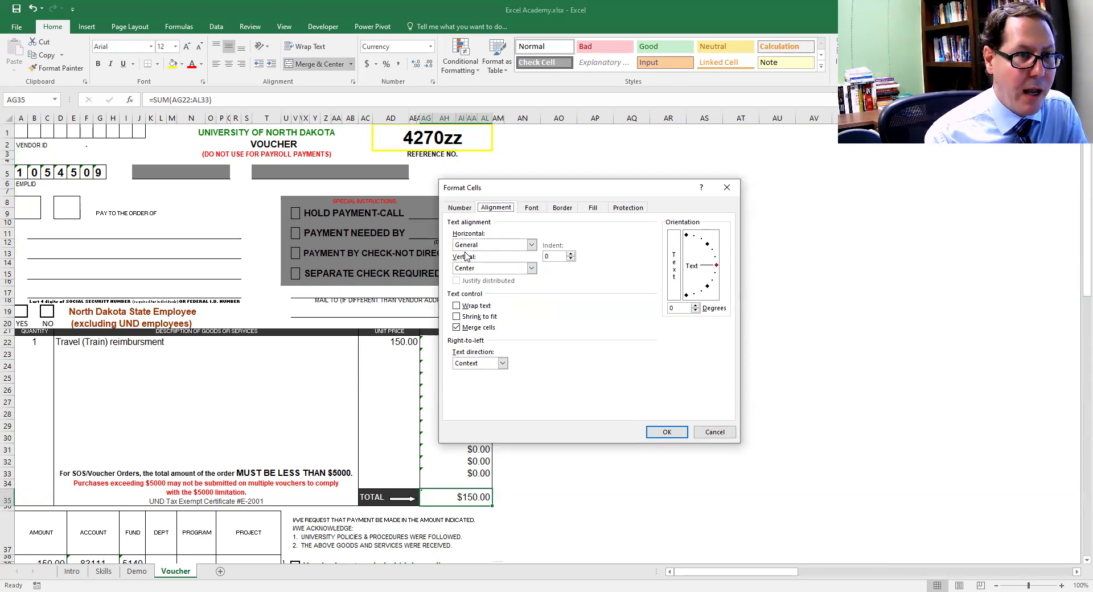
click(532, 208)
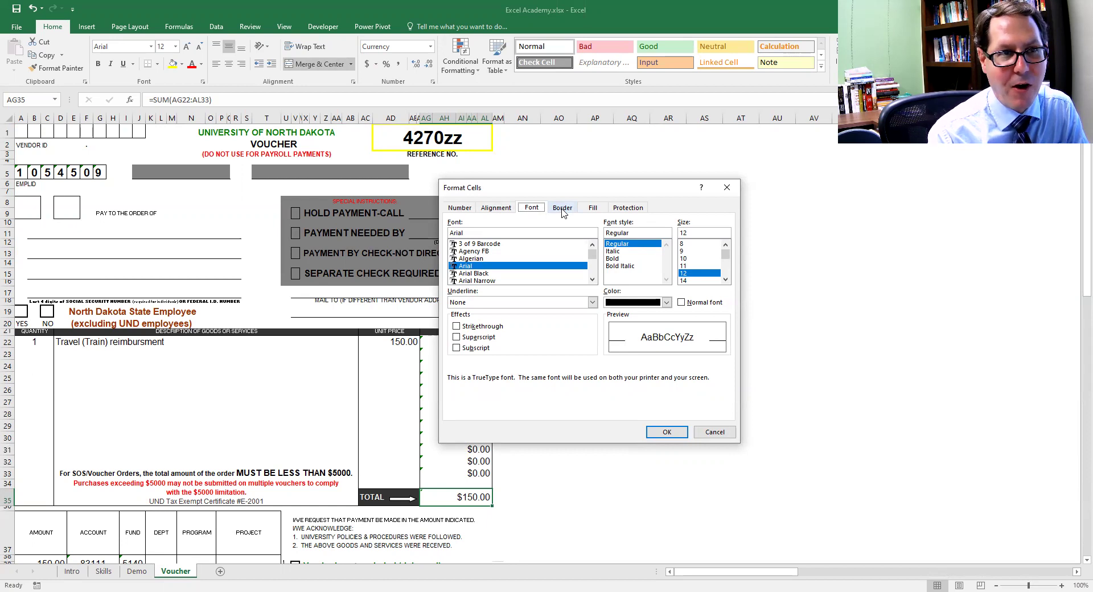
click(562, 212)
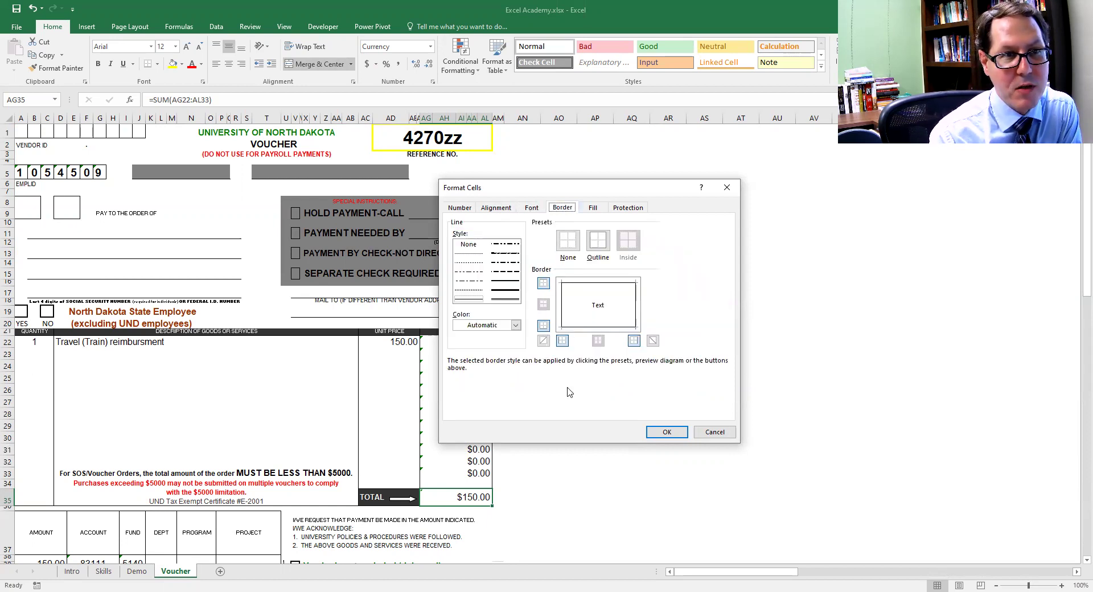
click(505, 281)
click(506, 327)
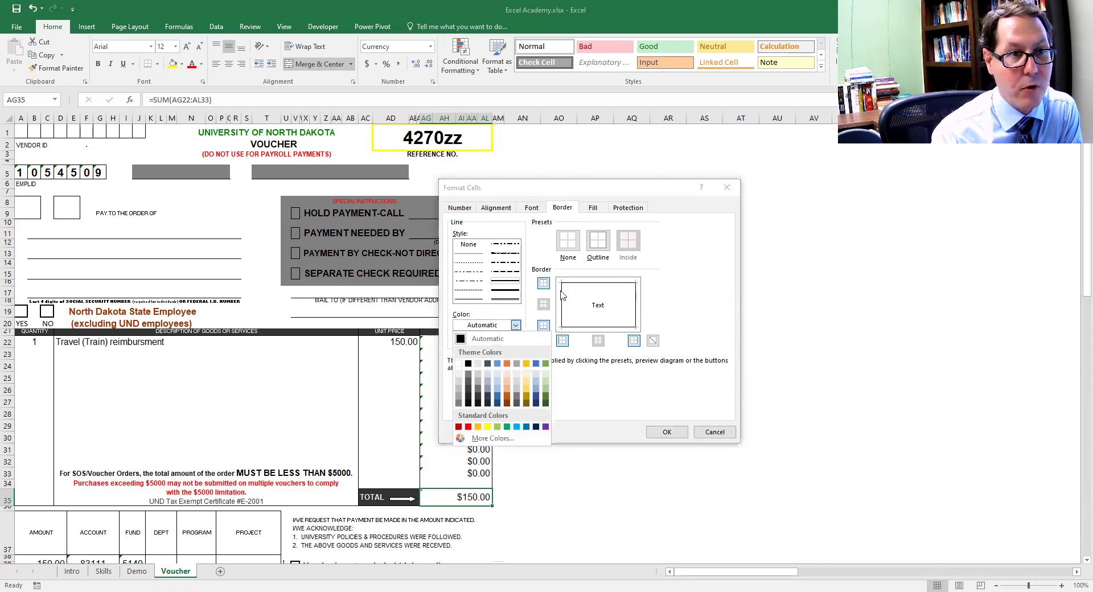
click(544, 283)
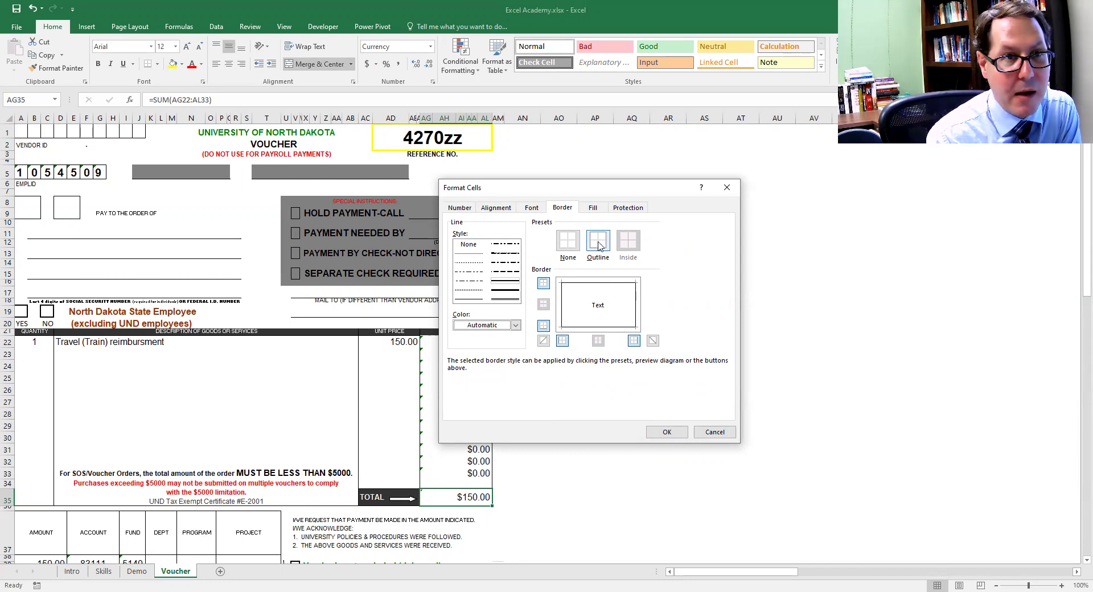
click(593, 207)
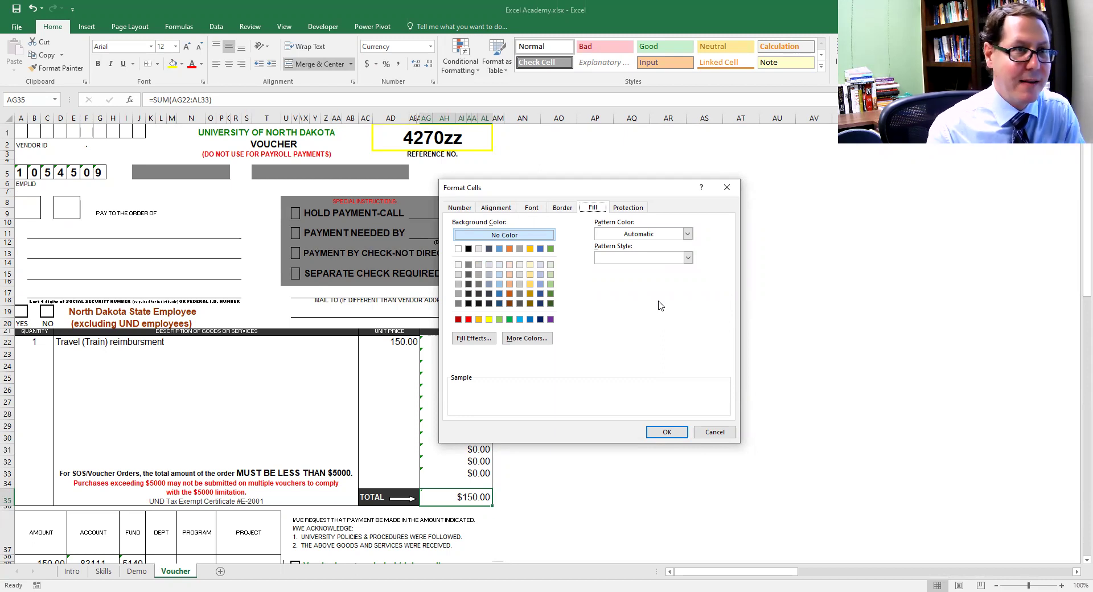
click(714, 432)
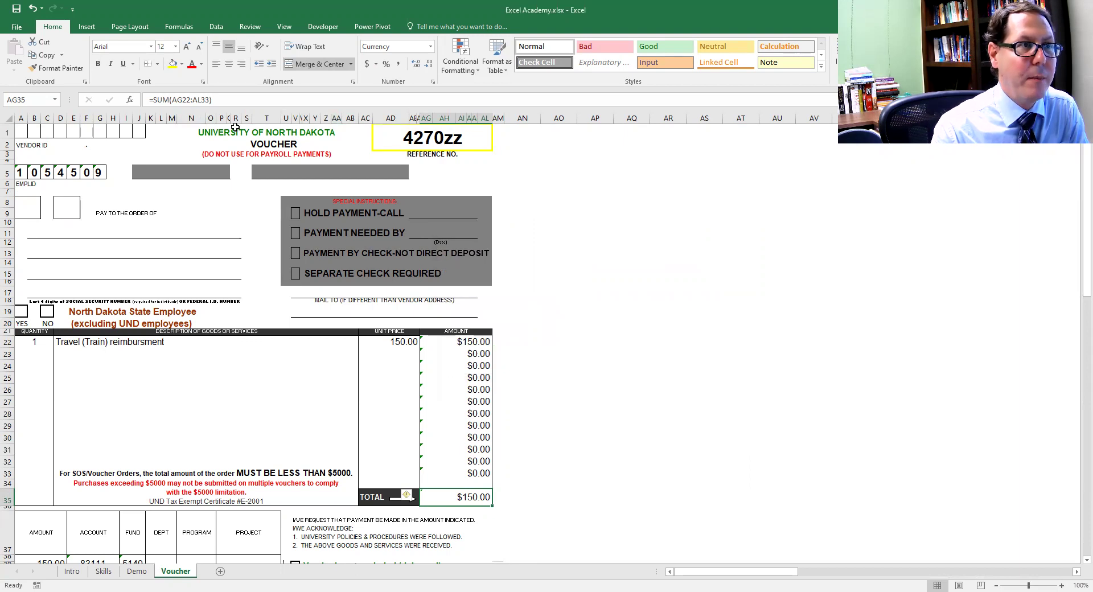
Remove the background fill from the grey box right of the second bar
click(491, 174)
drag(492, 175, 467, 187)
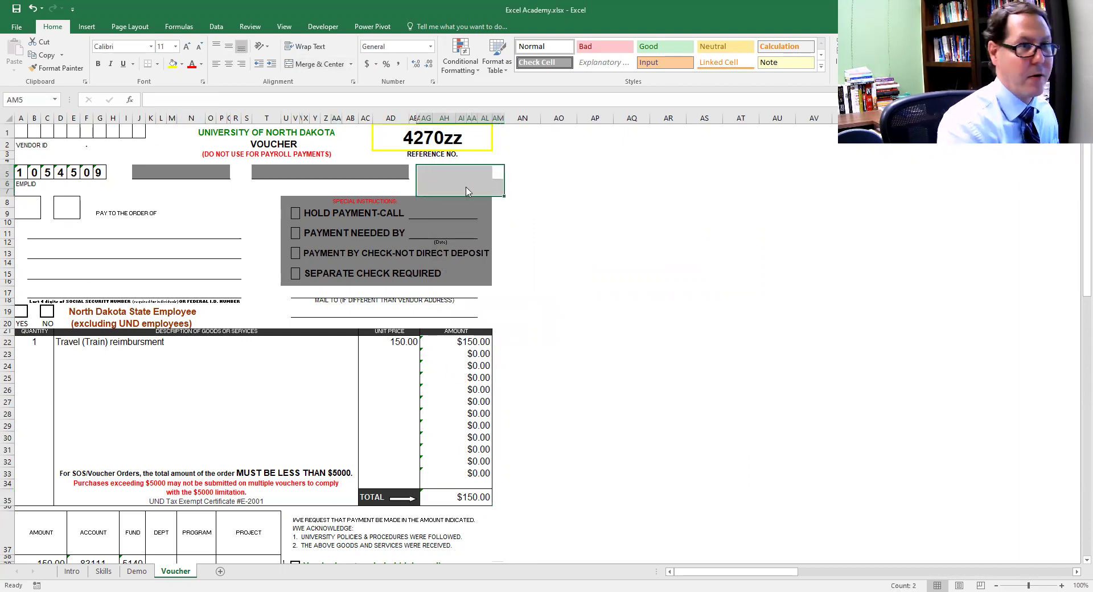
key(ctrl+1)
drag(614, 191, 735, 222)
click(641, 267)
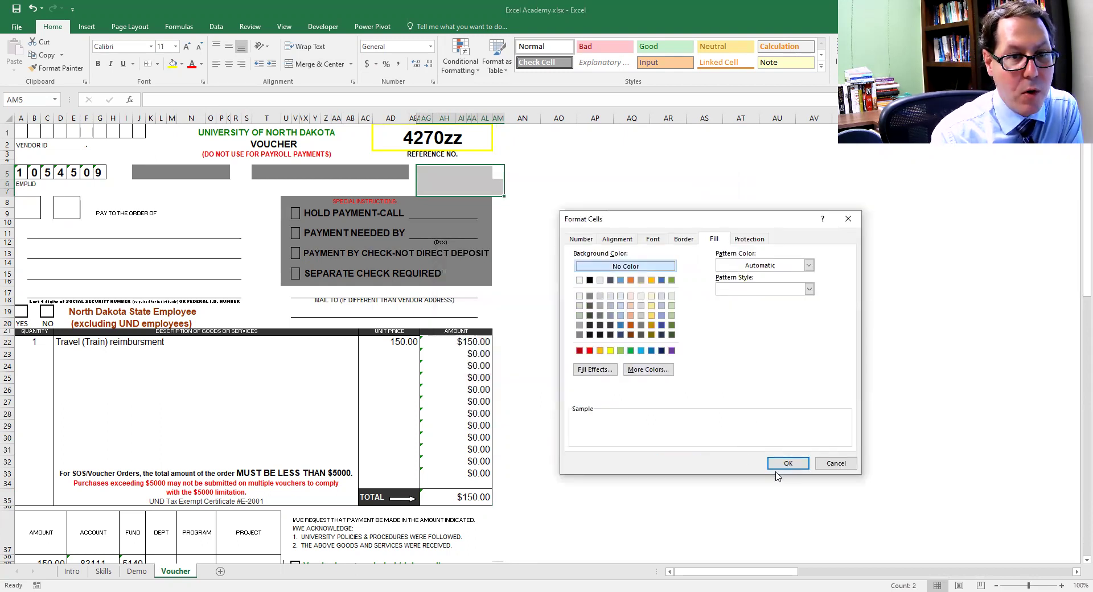
key(Return)
click(612, 281)
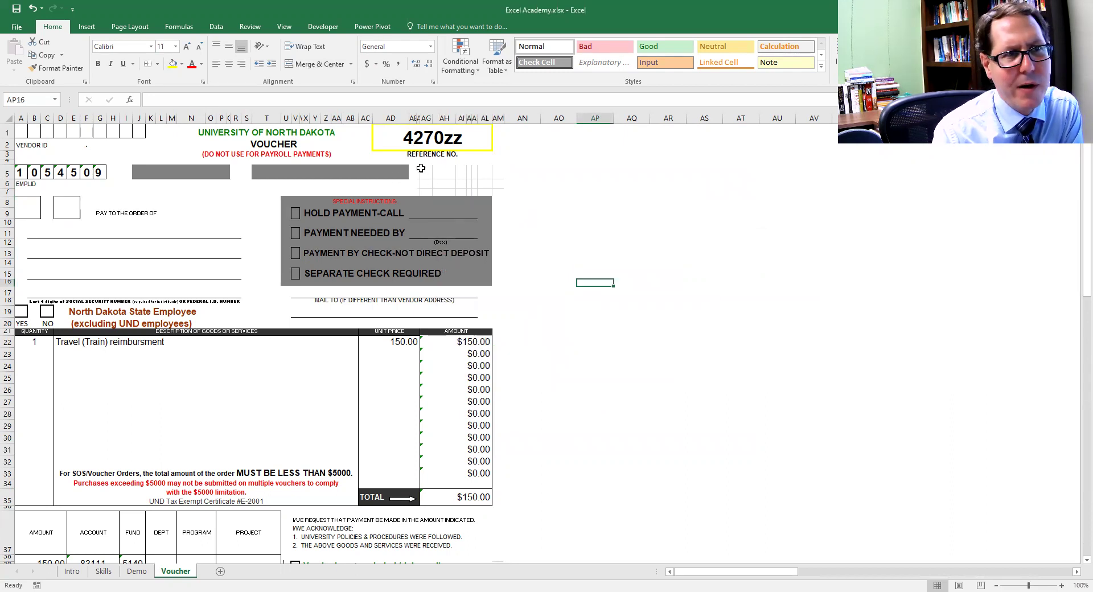
Fill the box under the reference number (AE4:AO7) with white
drag(543, 165, 411, 189)
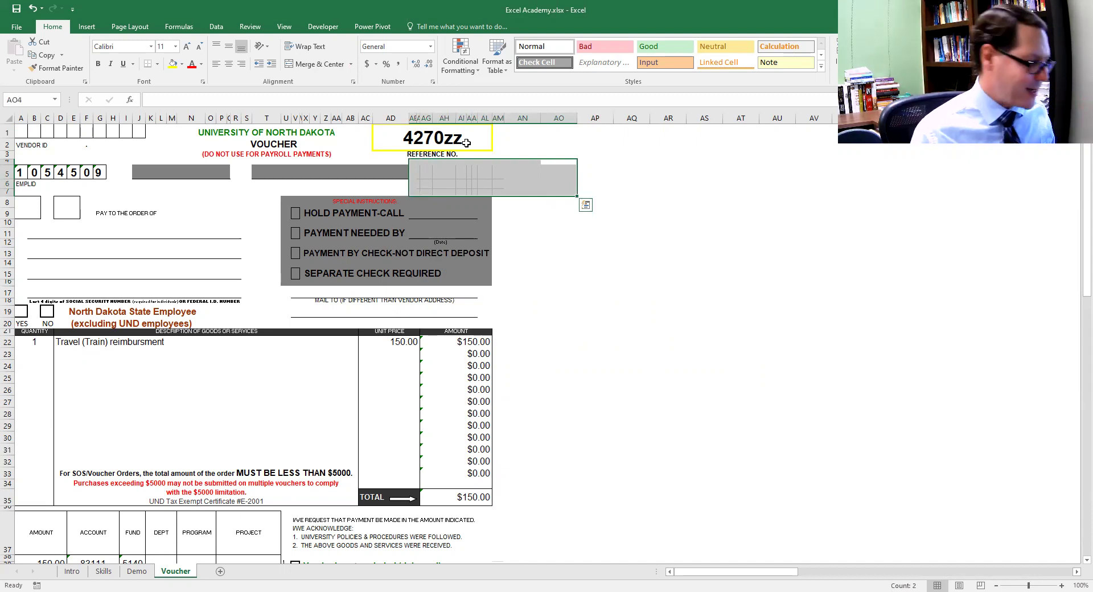
key(ctrl+1)
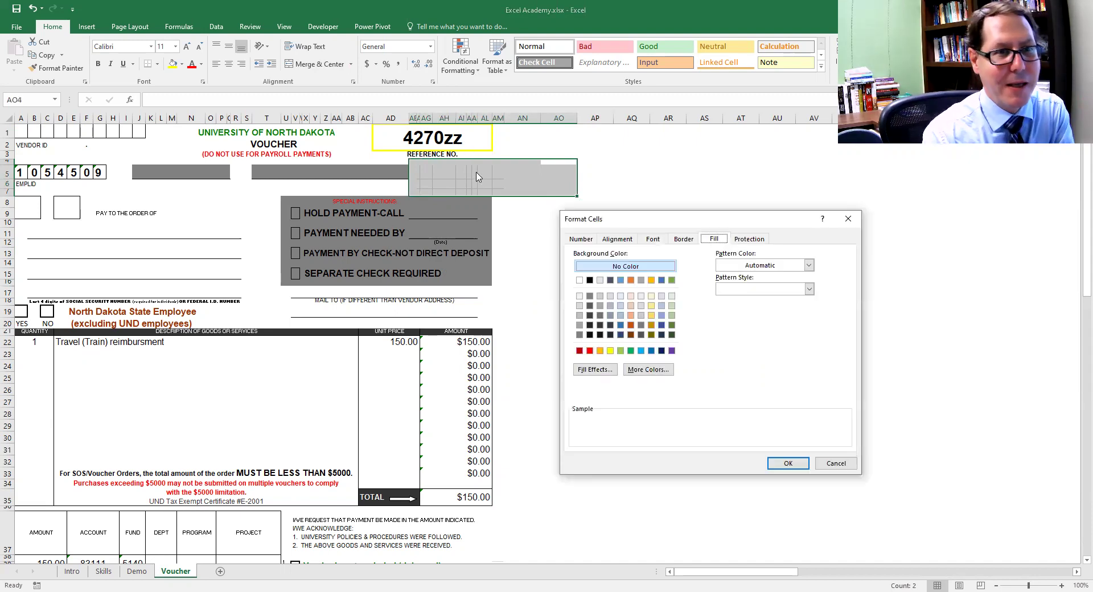
click(580, 280)
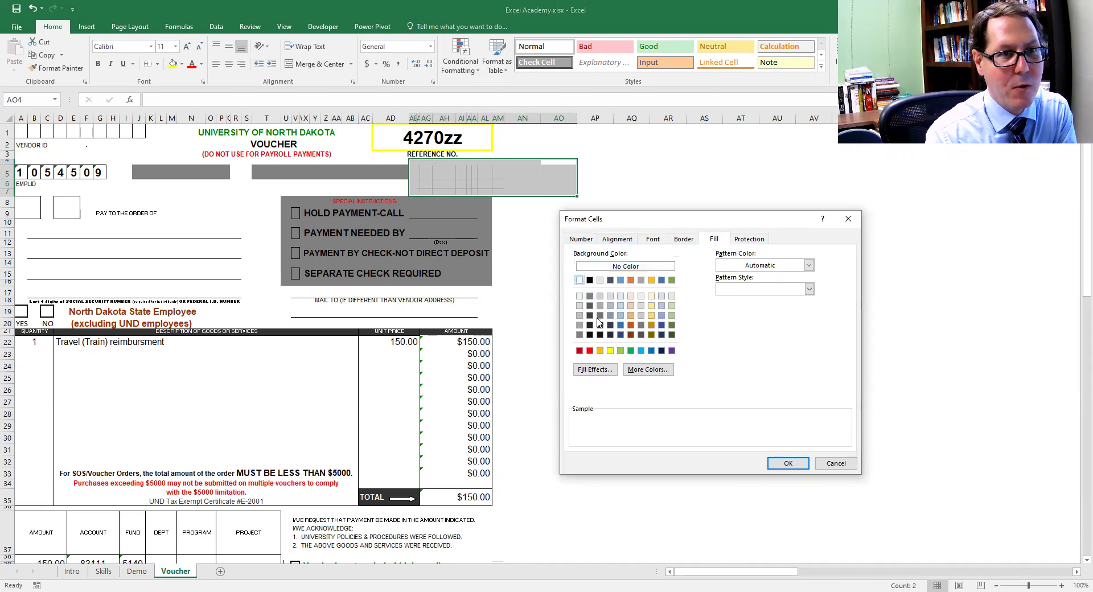
click(783, 464)
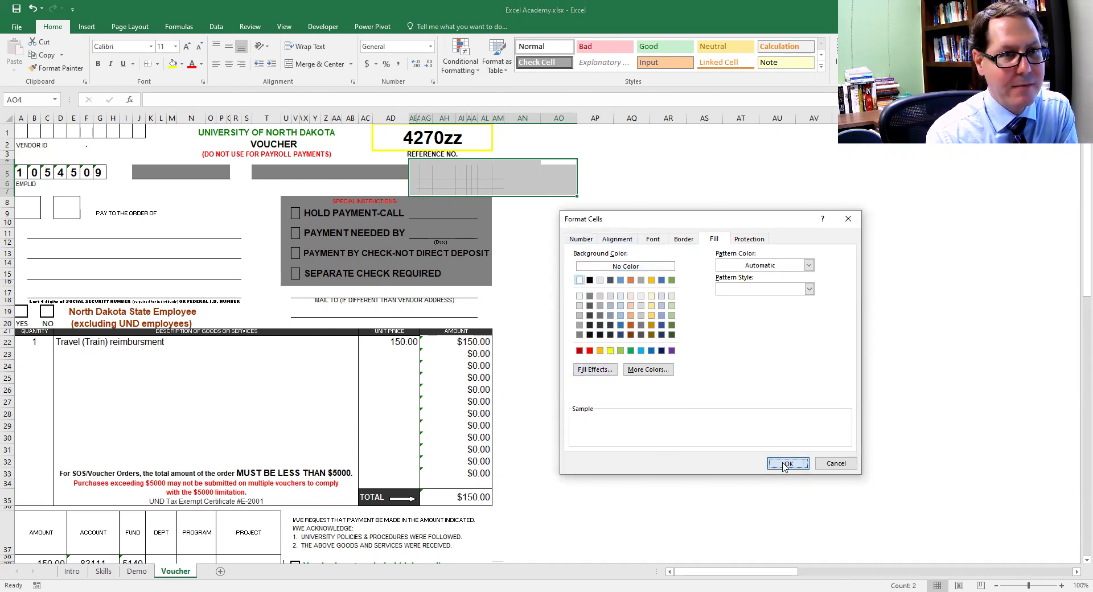
click(672, 342)
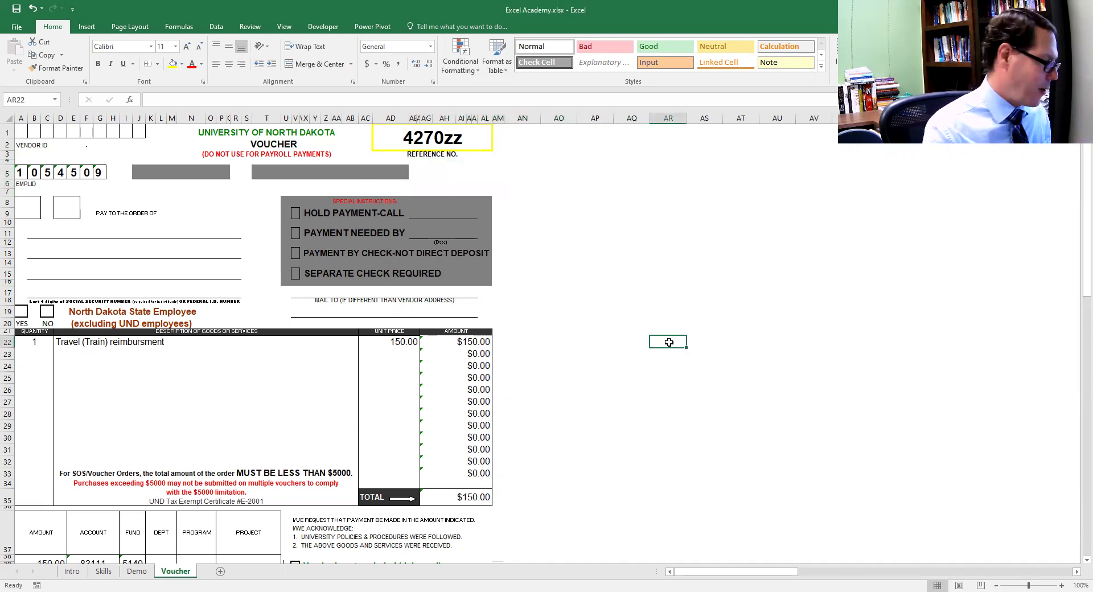
key(ctrl+1)
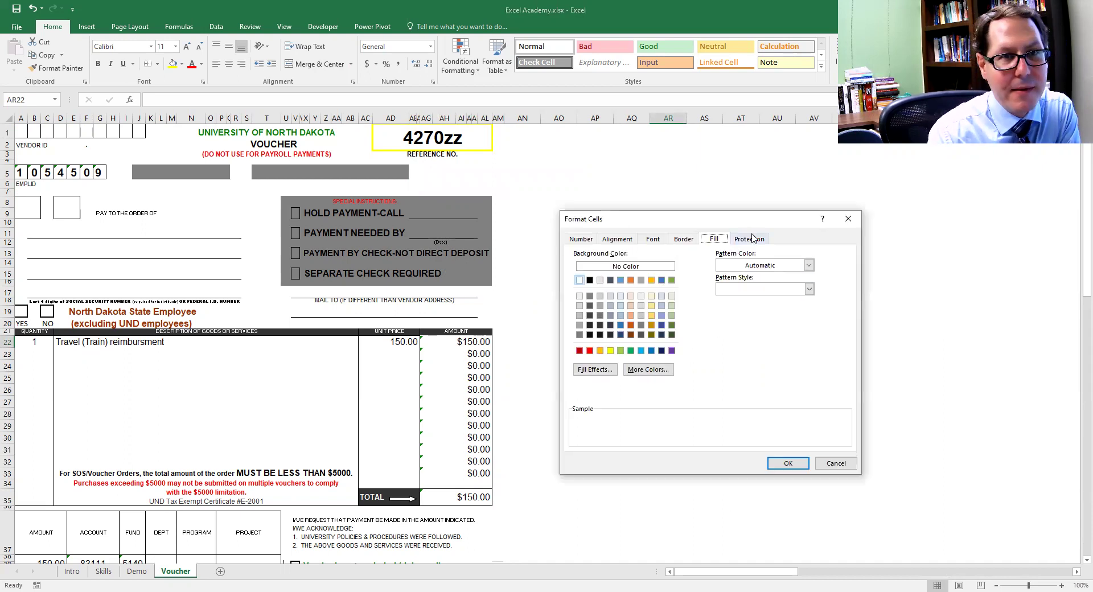
click(750, 238)
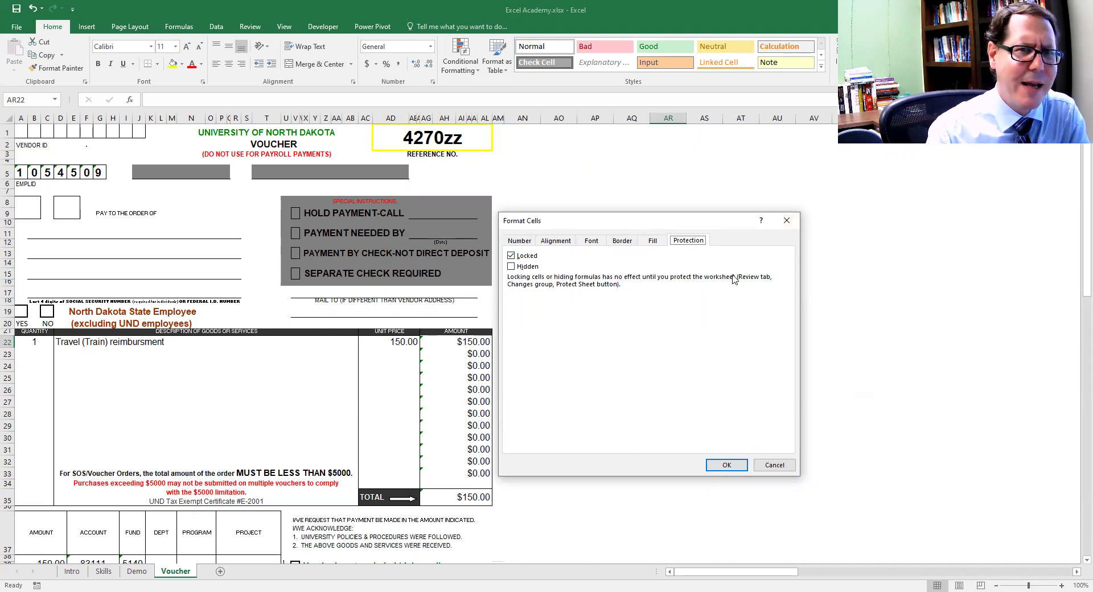
click(787, 222)
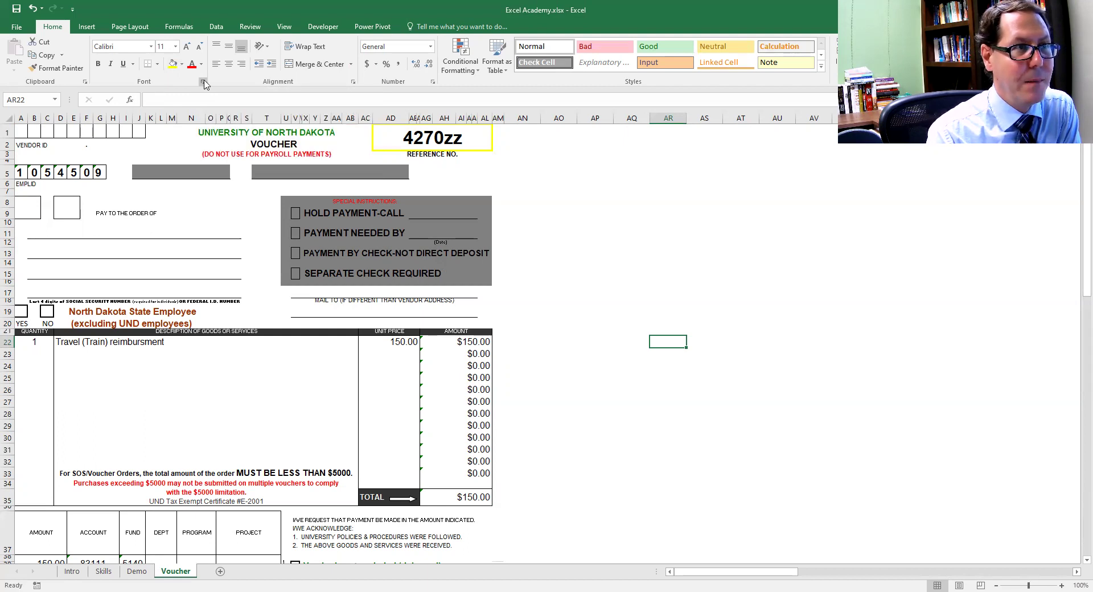
click(203, 82)
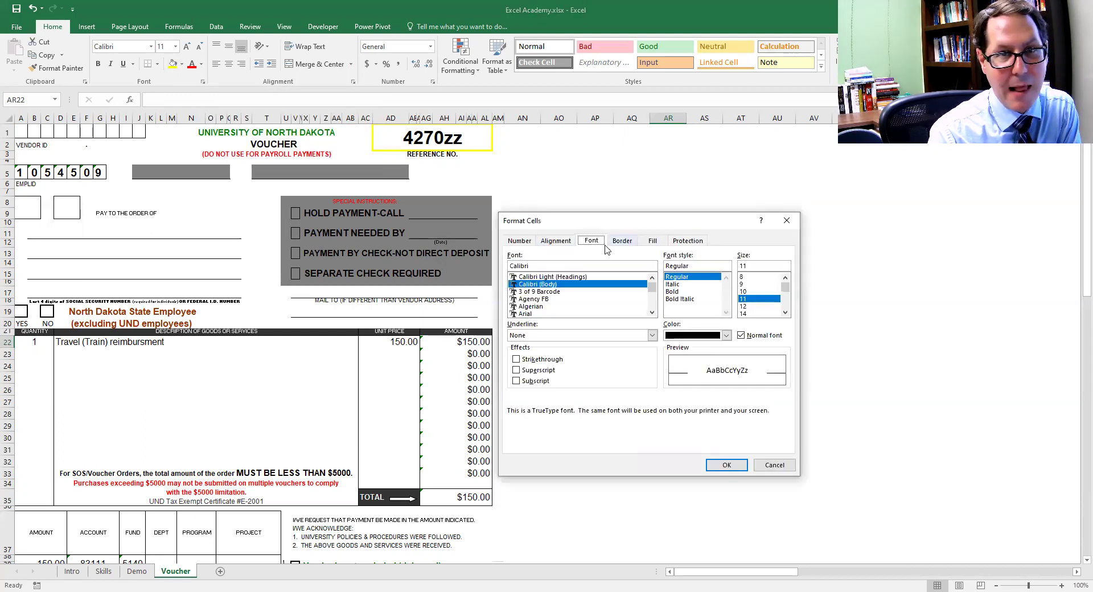
click(787, 220)
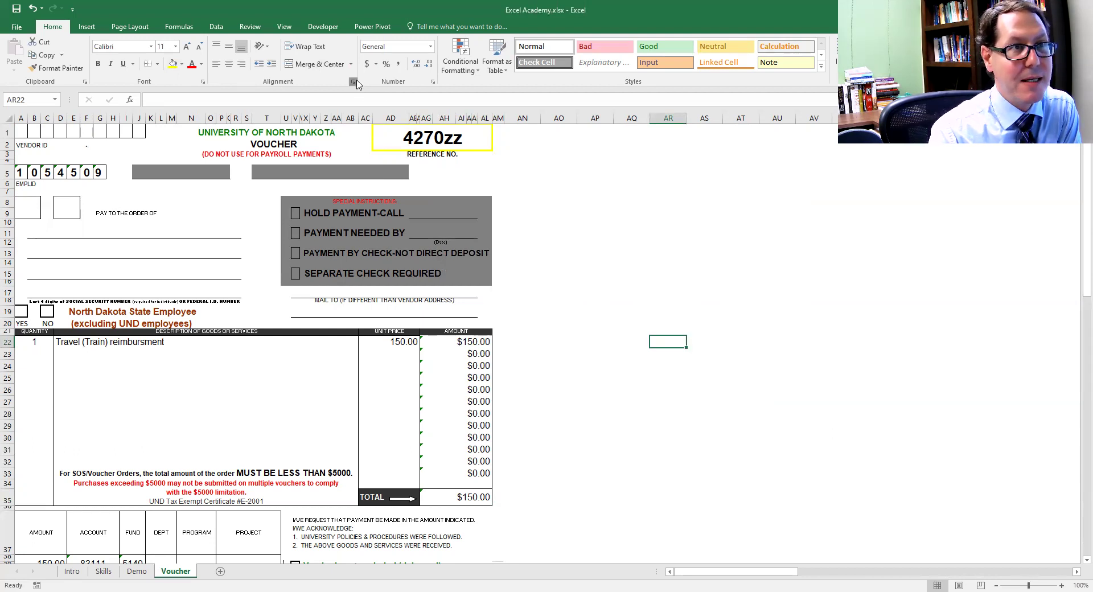
click(354, 82)
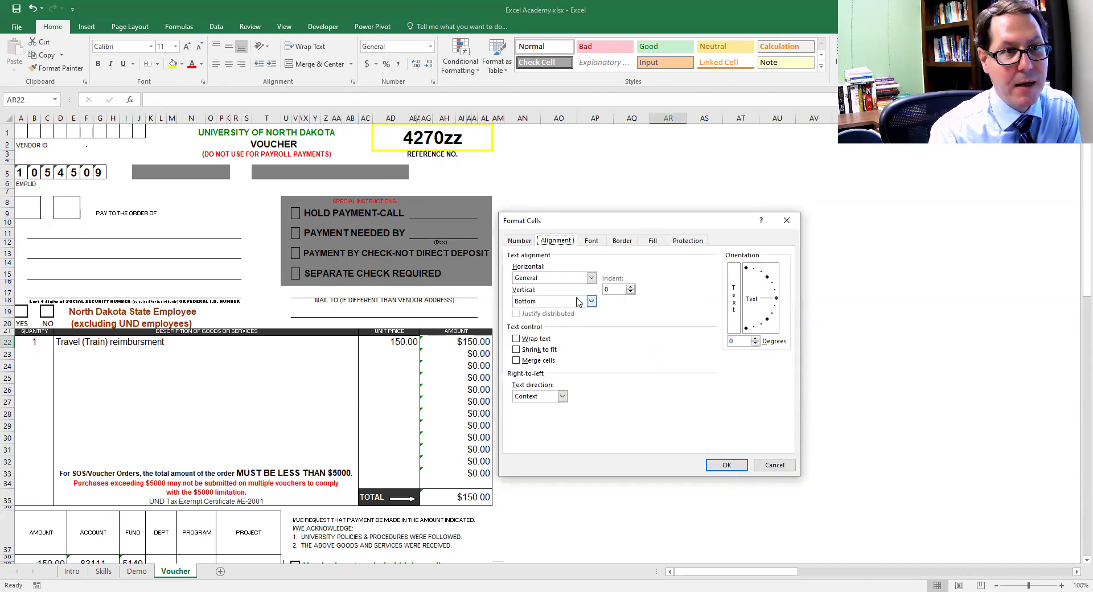
click(785, 221)
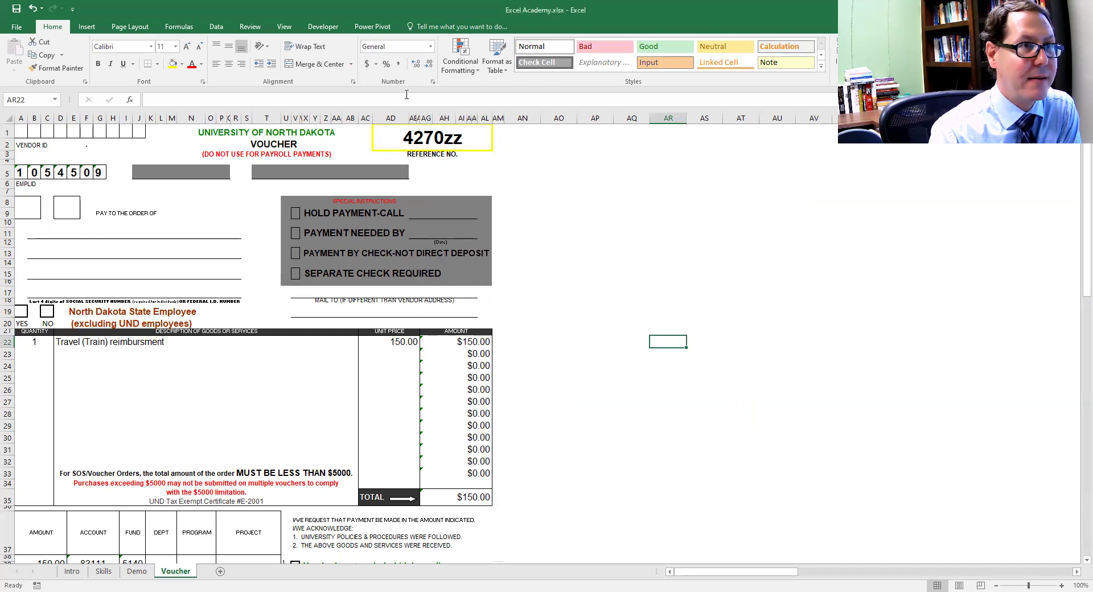
click(433, 83)
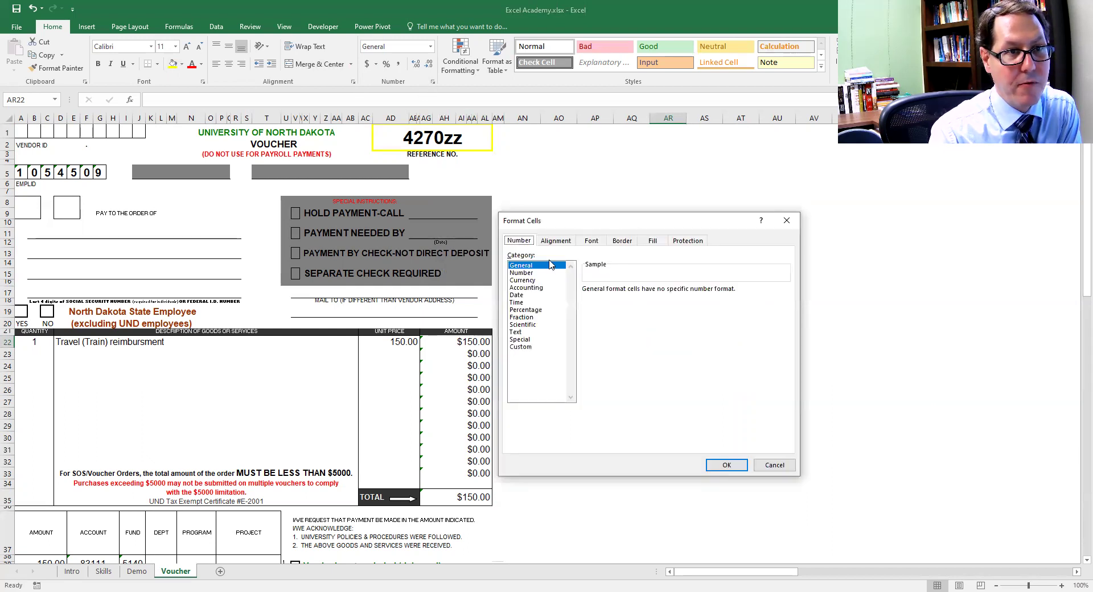
click(787, 221)
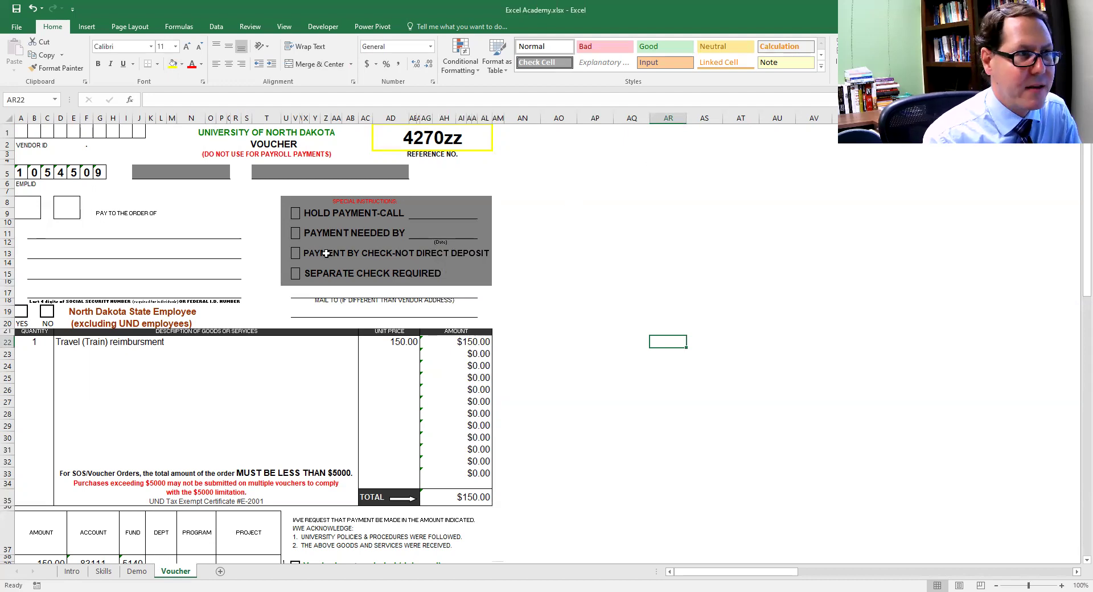
click(202, 232)
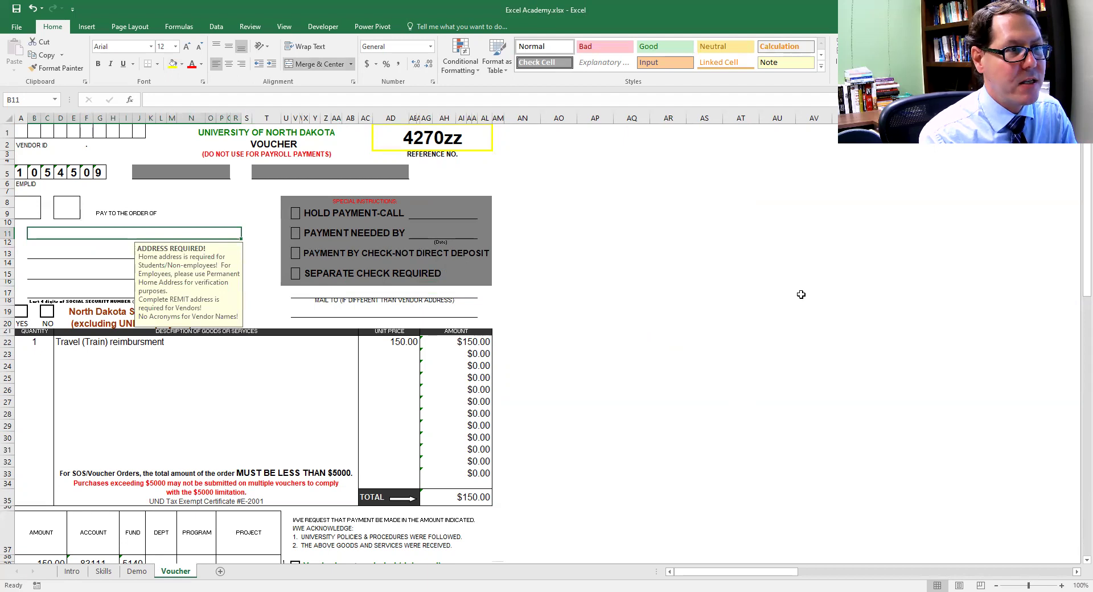
click(80, 251)
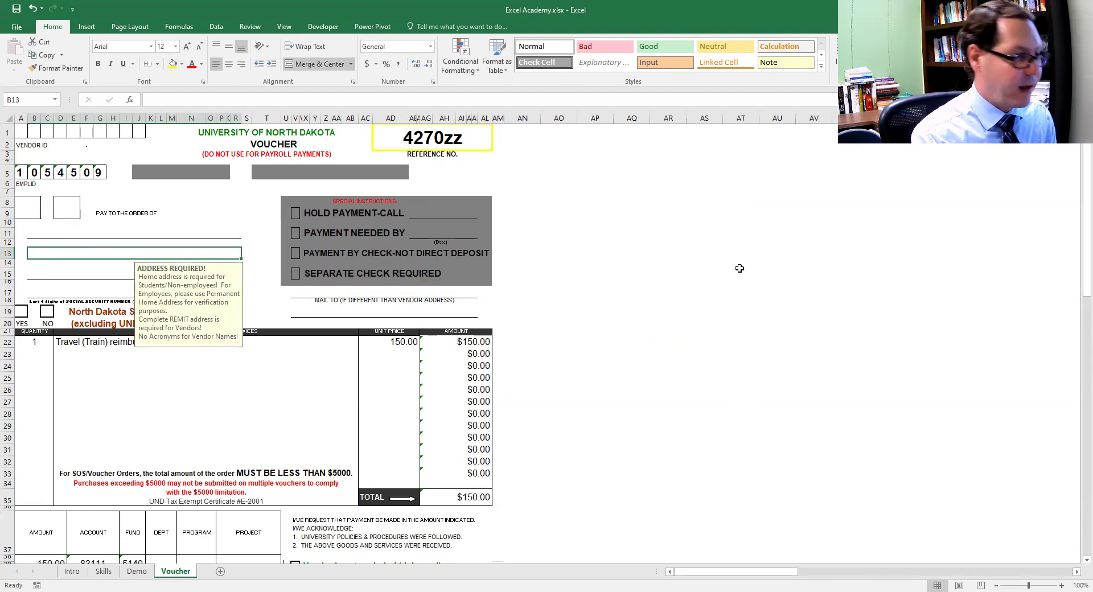
key(ctrl+1)
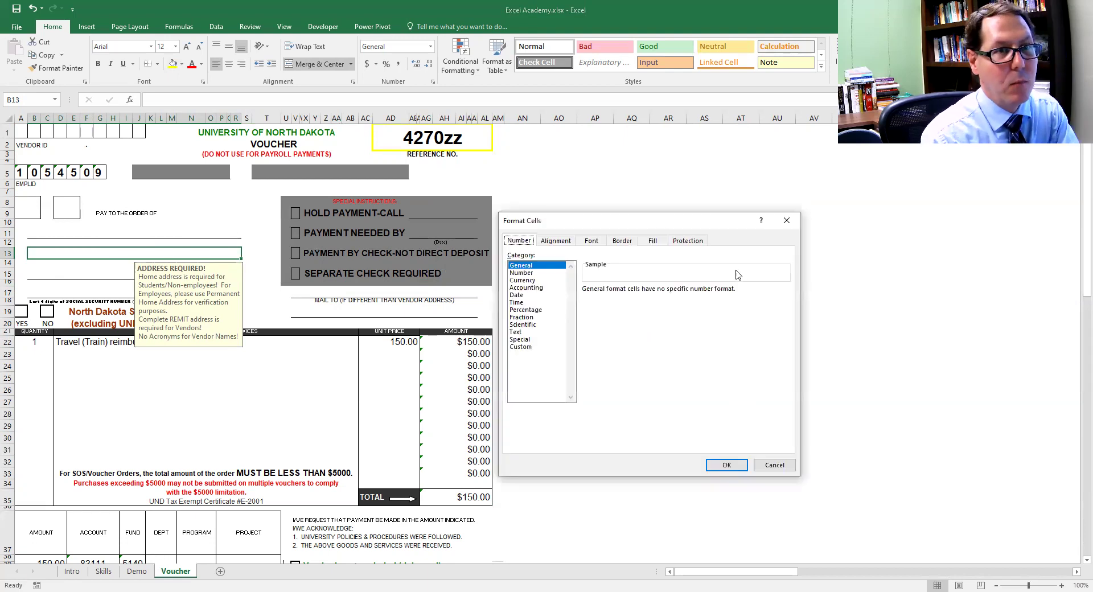
click(622, 241)
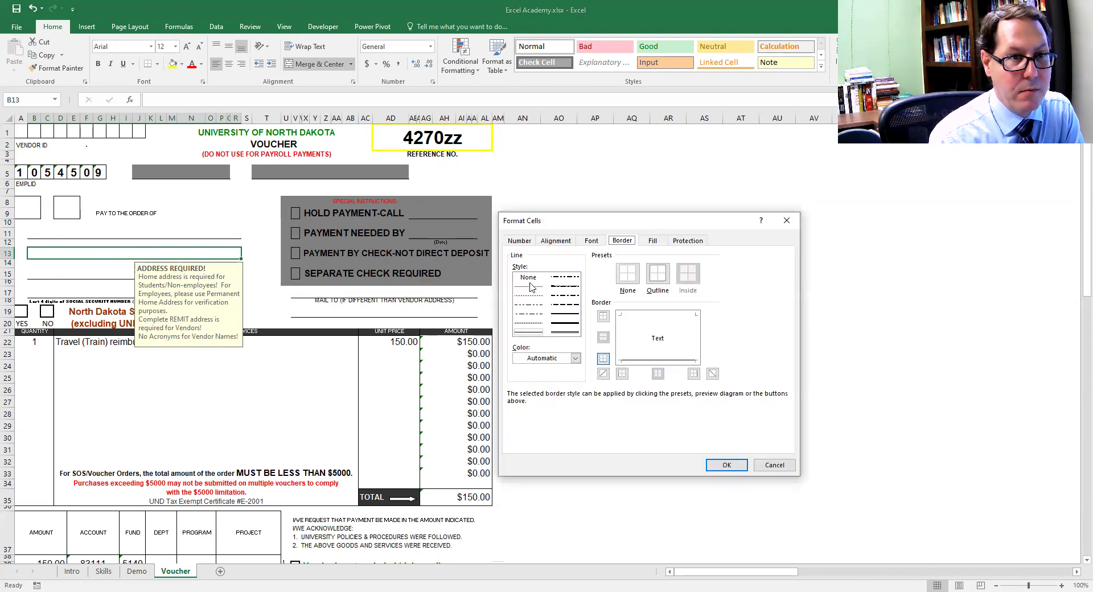
click(532, 333)
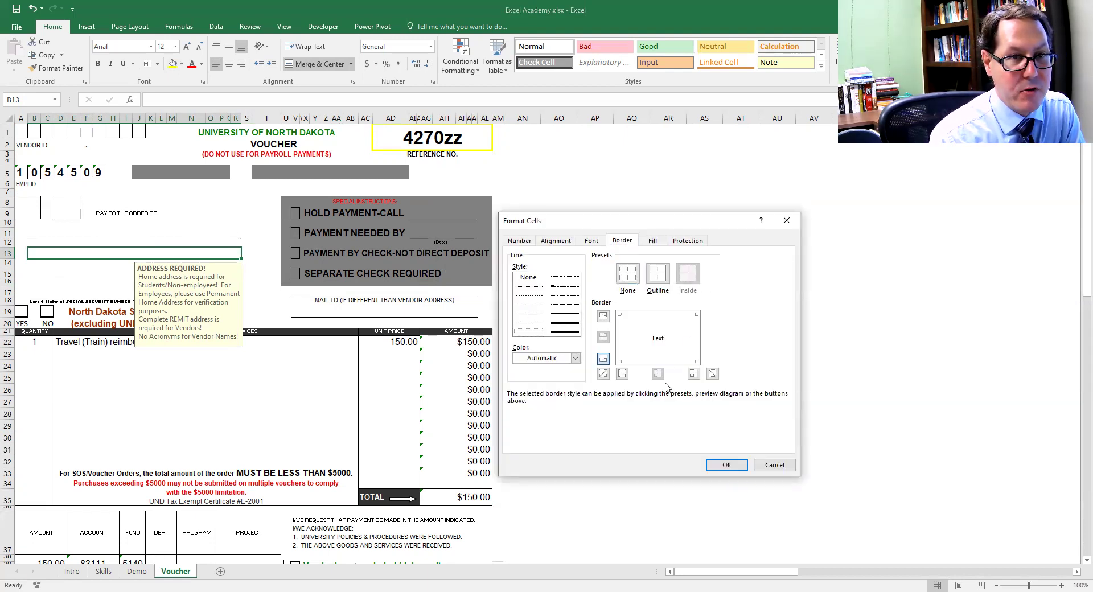
click(604, 363)
click(602, 363)
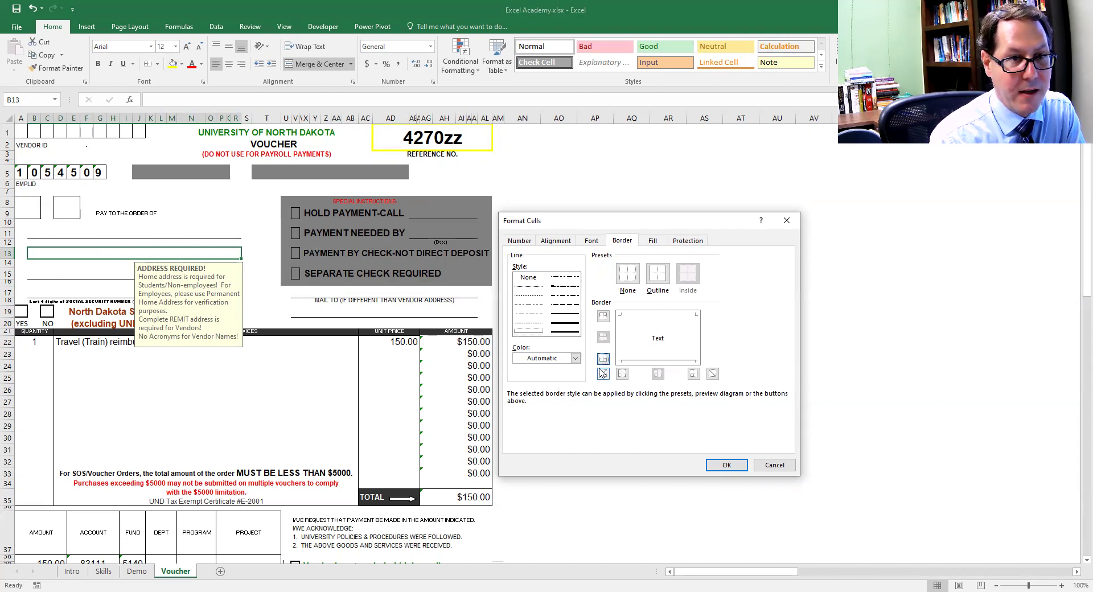
click(603, 362)
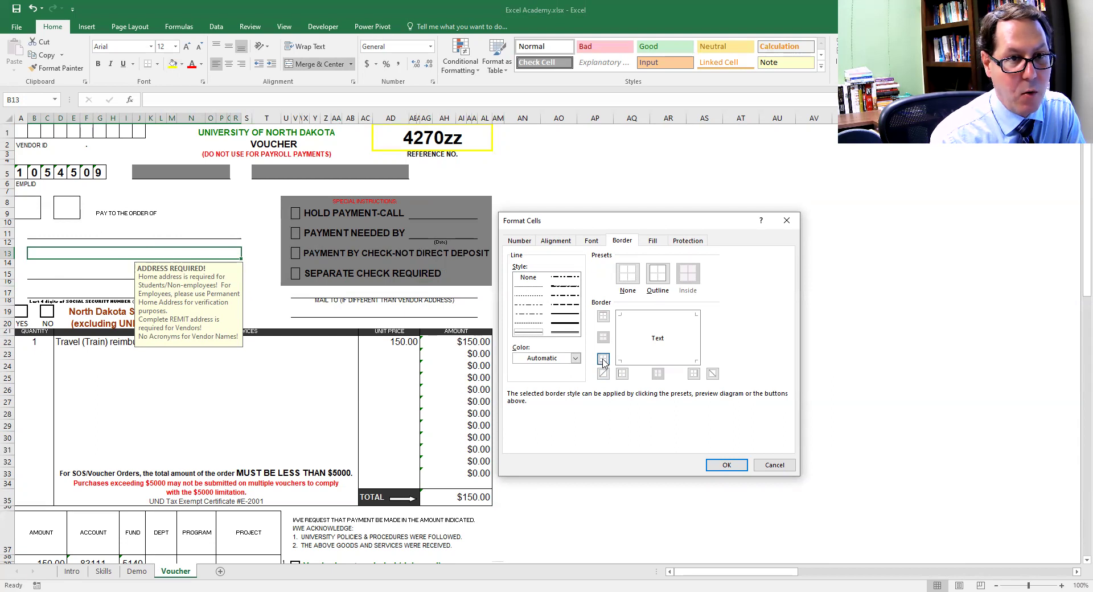
click(604, 362)
click(727, 465)
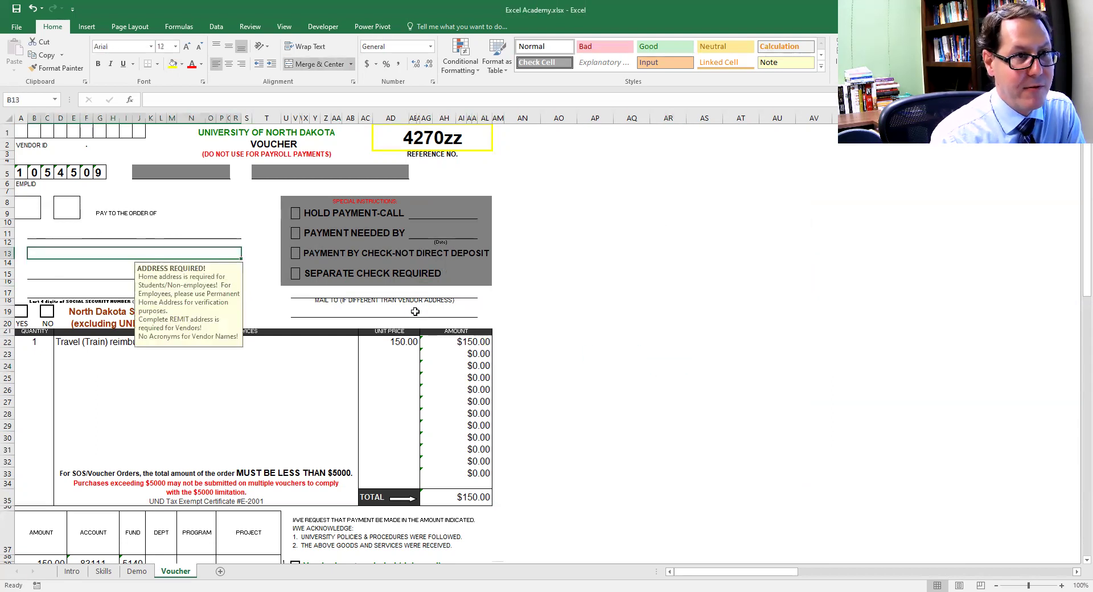
click(630, 273)
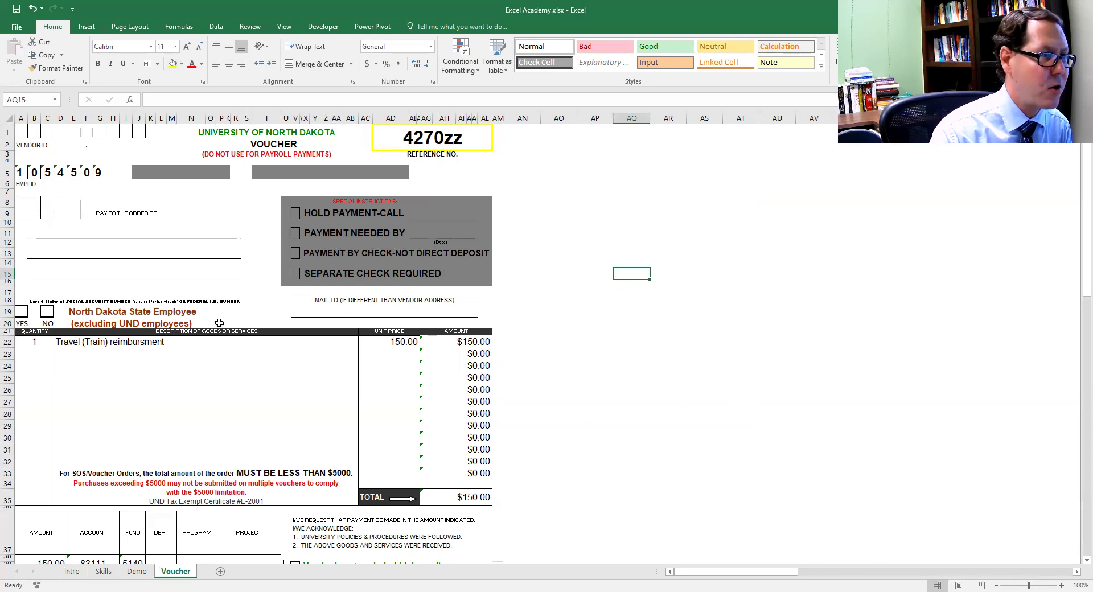
click(48, 309)
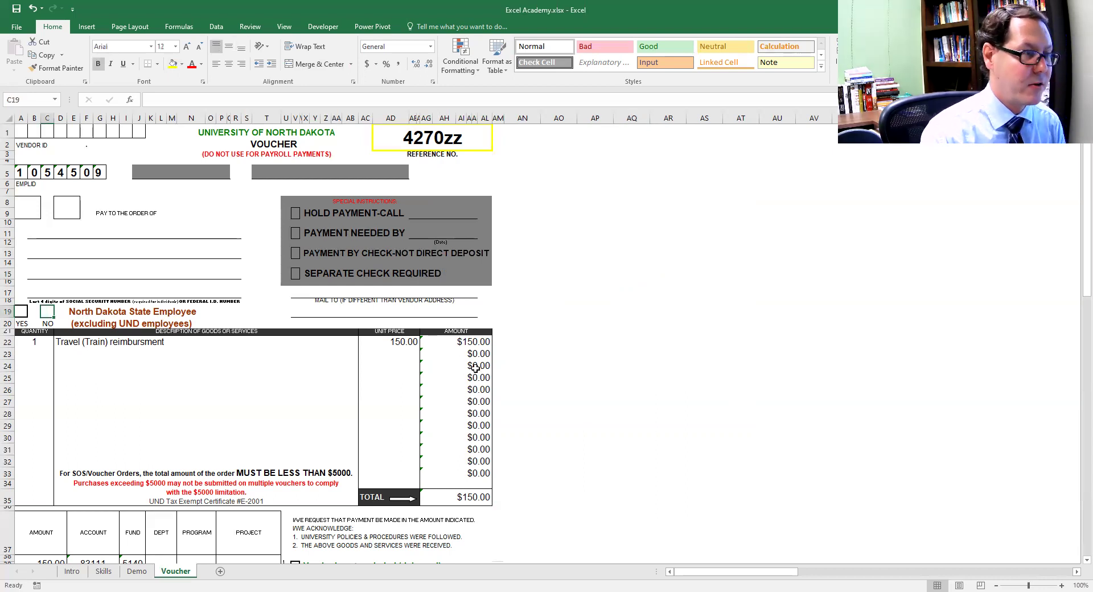
key(ctrl+1)
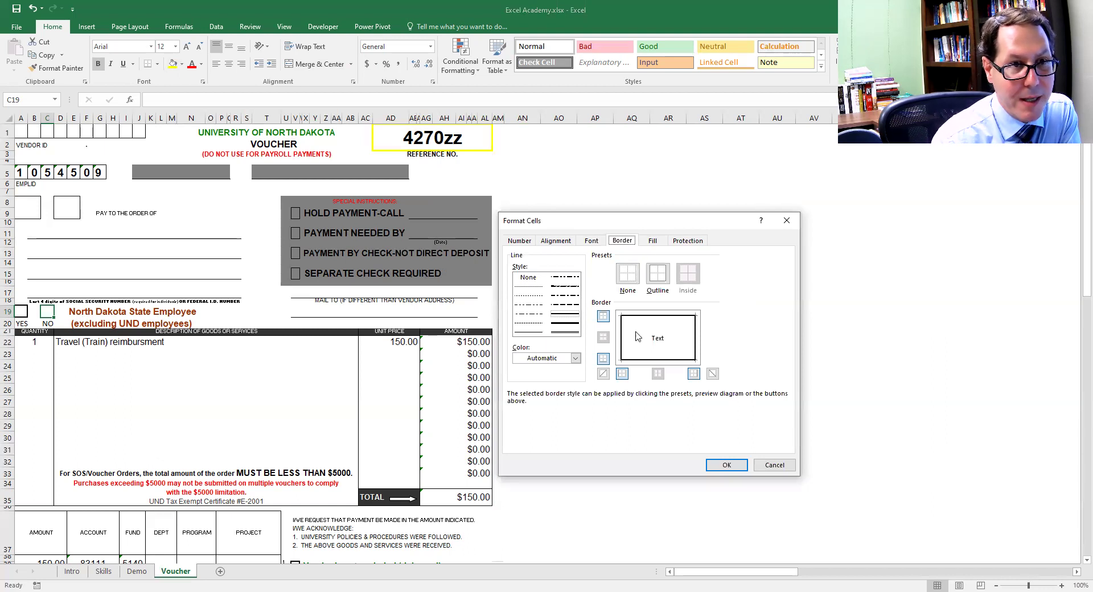
click(566, 319)
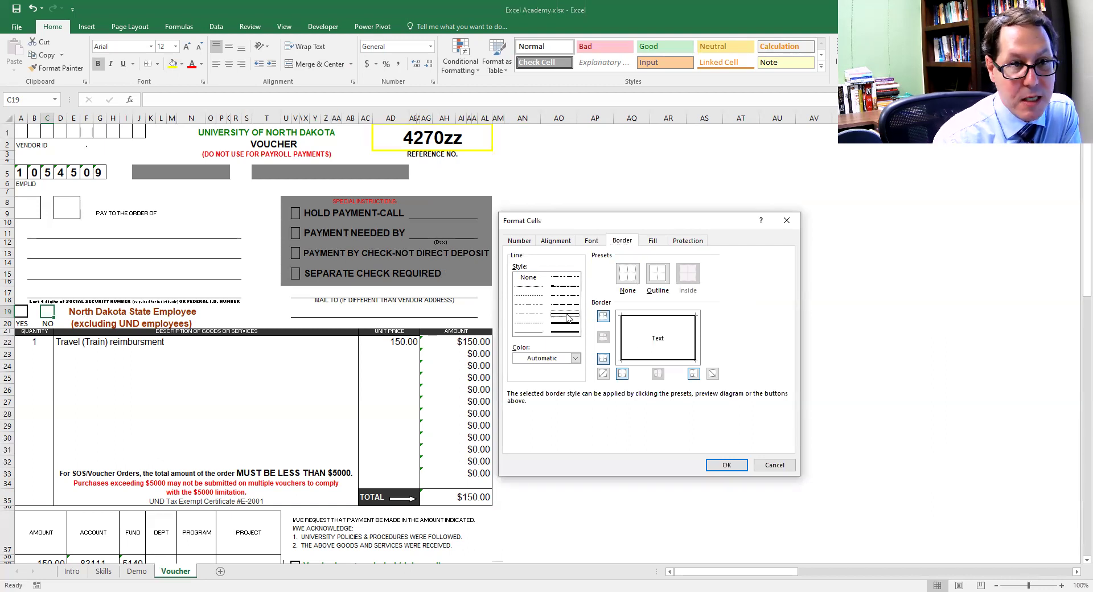
click(663, 278)
click(723, 465)
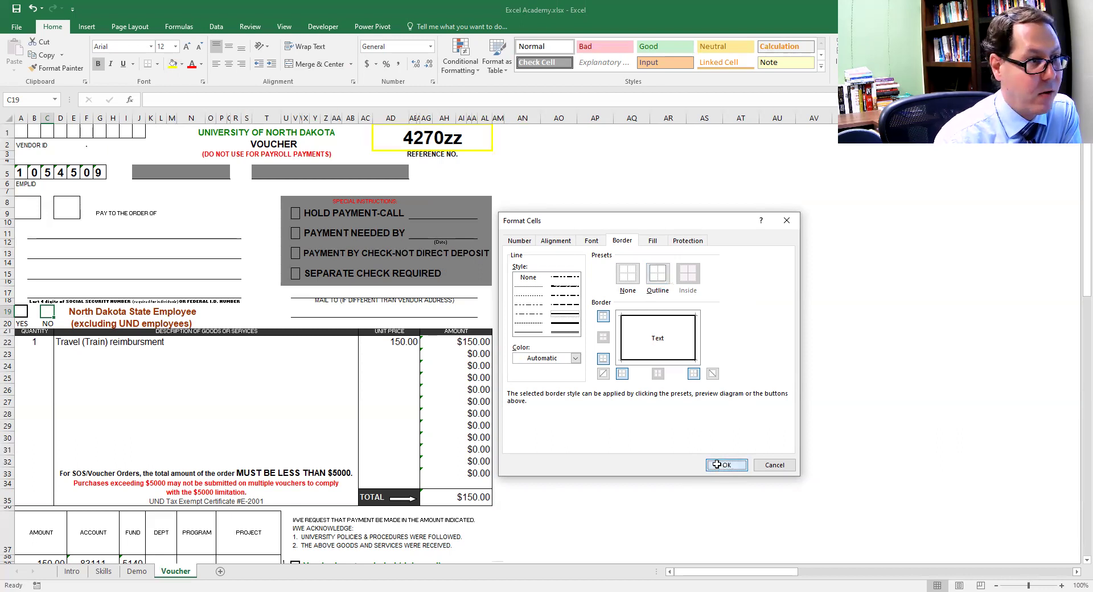
click(34, 311)
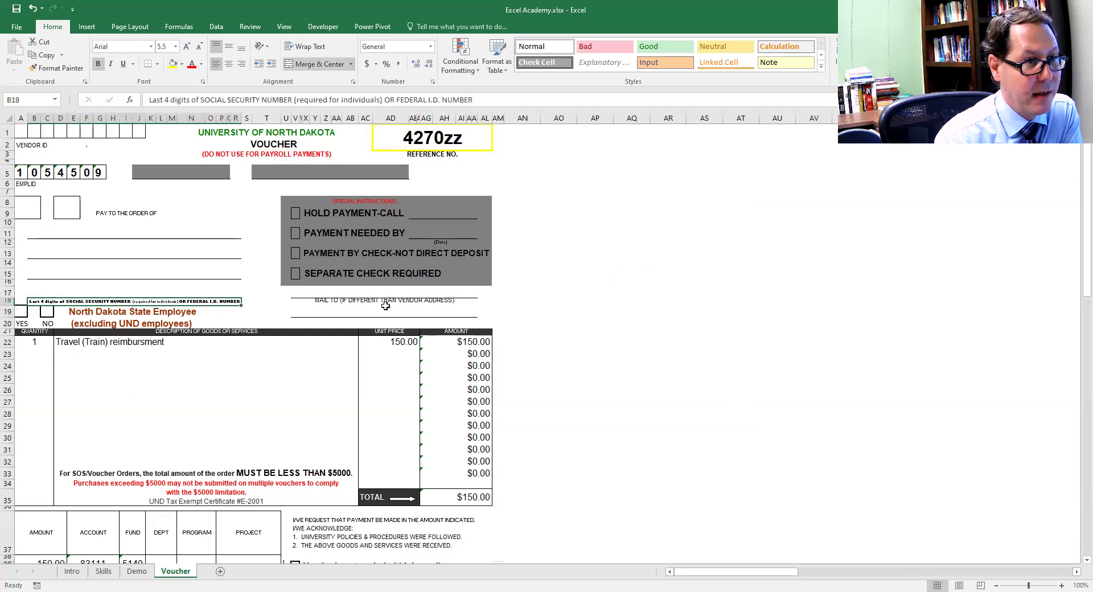
click(655, 302)
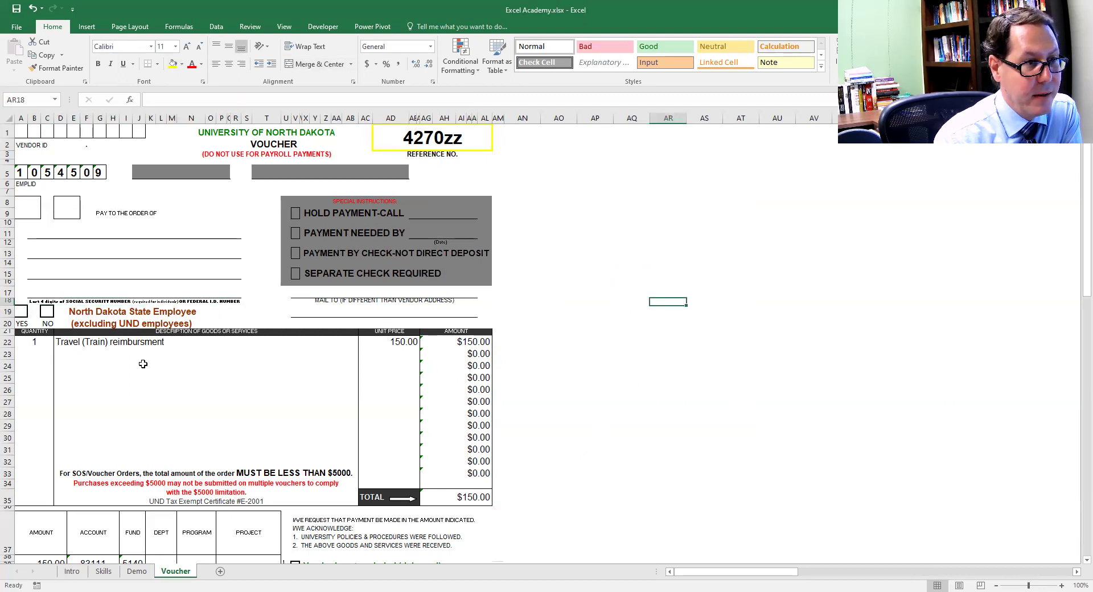
Review the fill colour options in Format Cells for an empty cell, cancelling without changes
drag(477, 331, 381, 338)
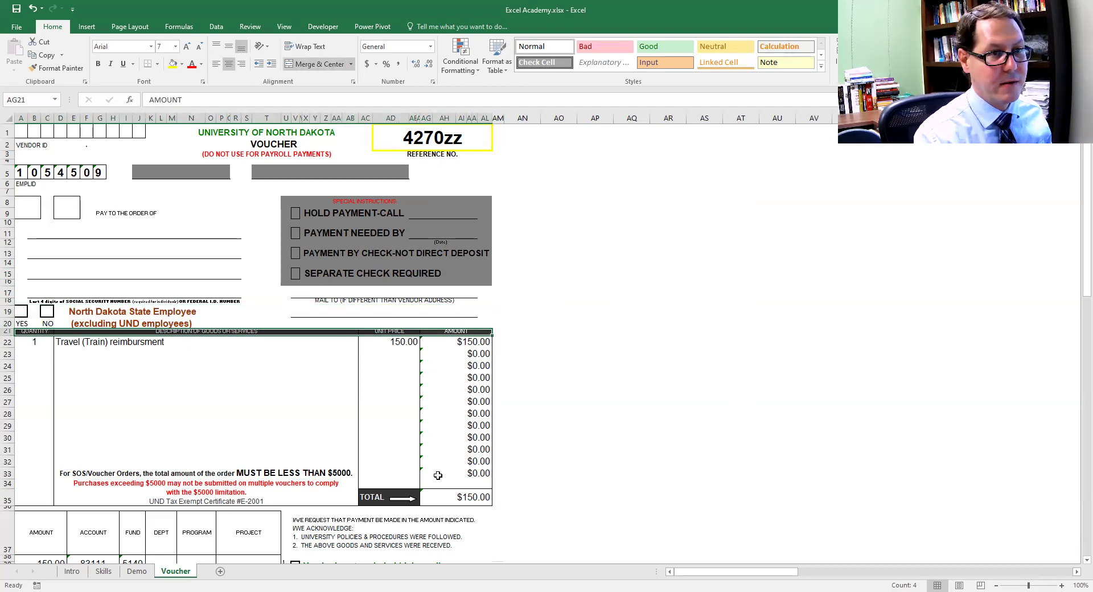
click(377, 499)
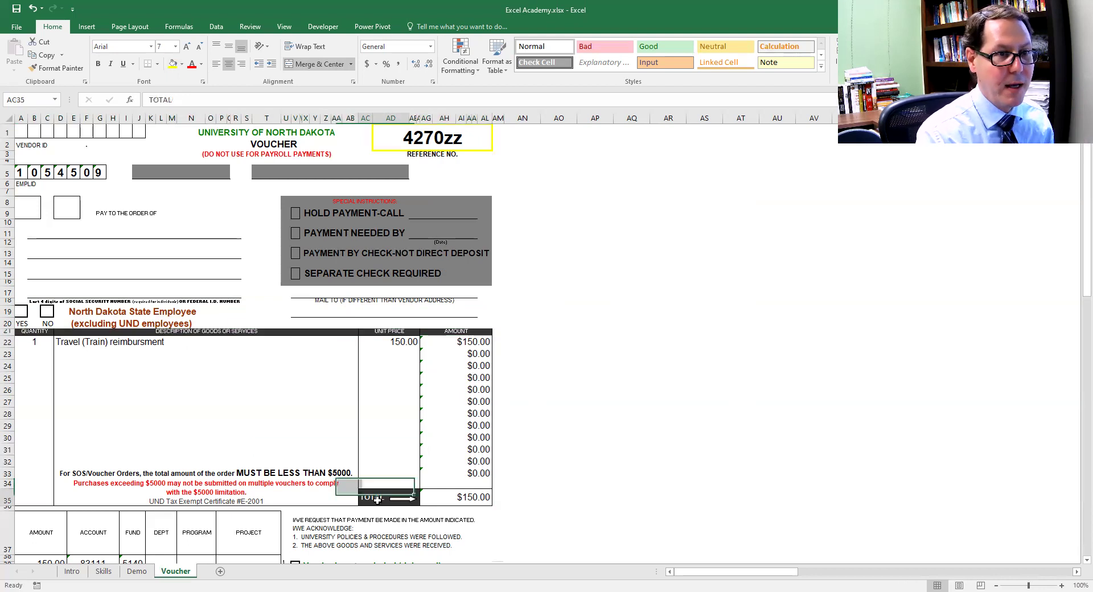
drag(483, 203, 289, 280)
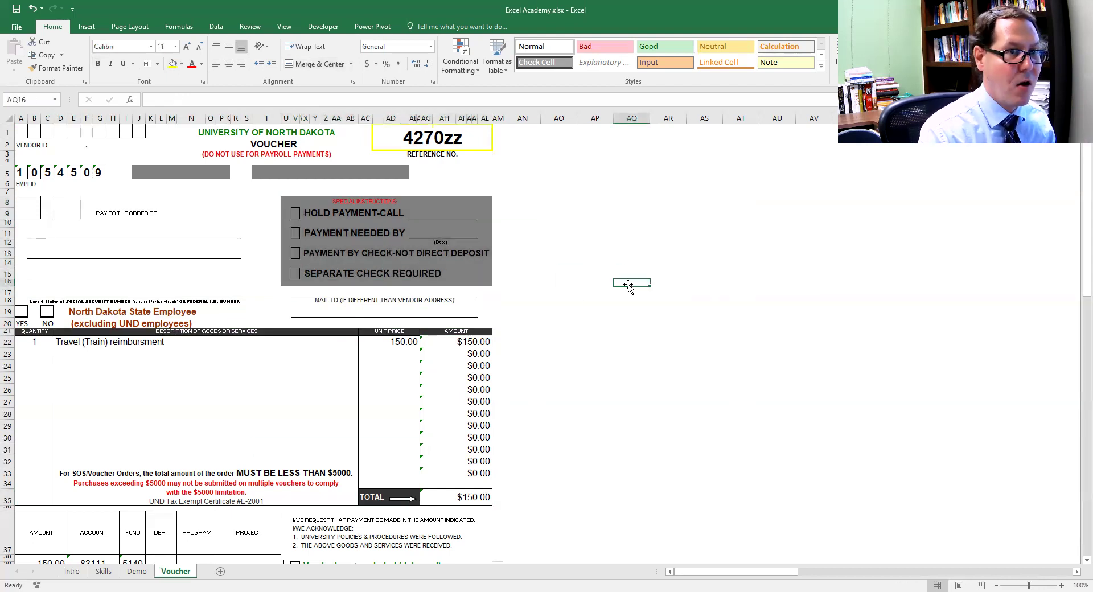
click(631, 283)
key(ctrl+1)
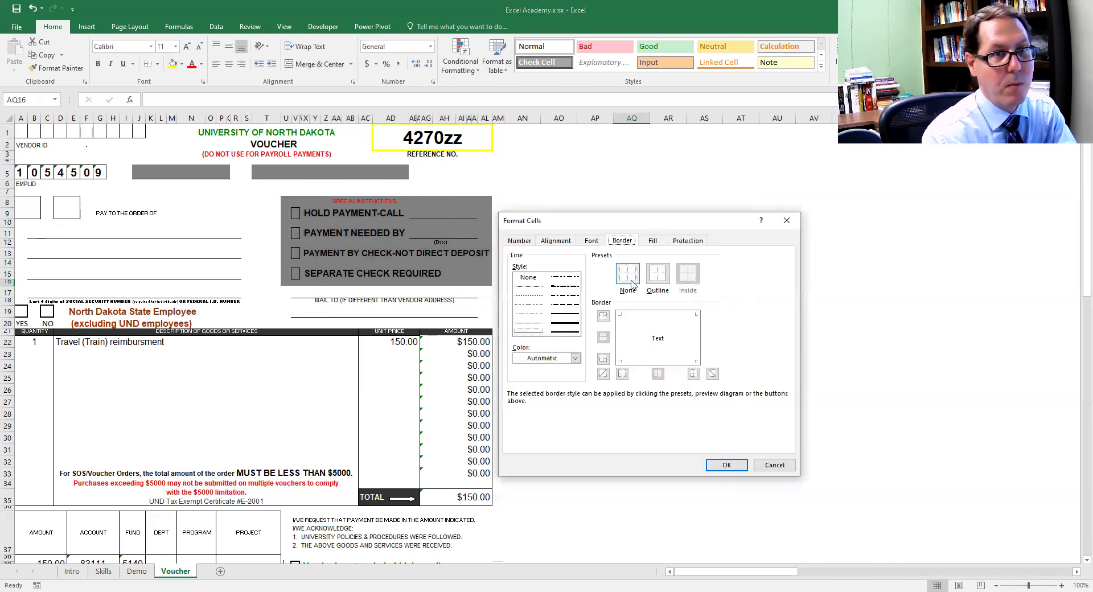
click(653, 240)
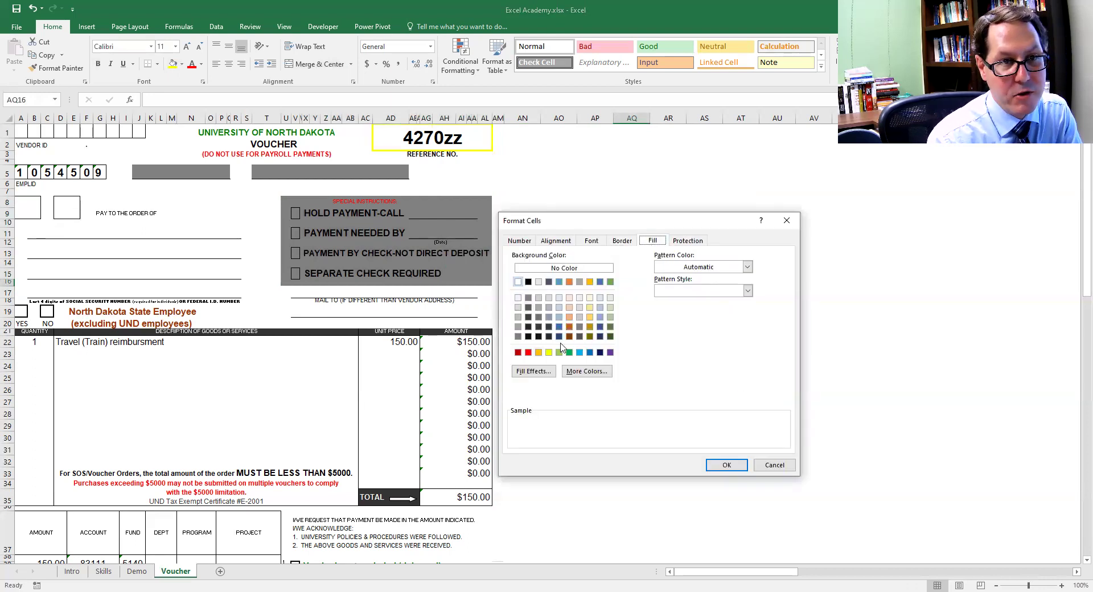
click(774, 465)
Scroll down the voucher and select the merged TOTAL label cell
scroll(560, 447, down, 1)
scroll(560, 447, down, 1)
scroll(588, 400, down, 1)
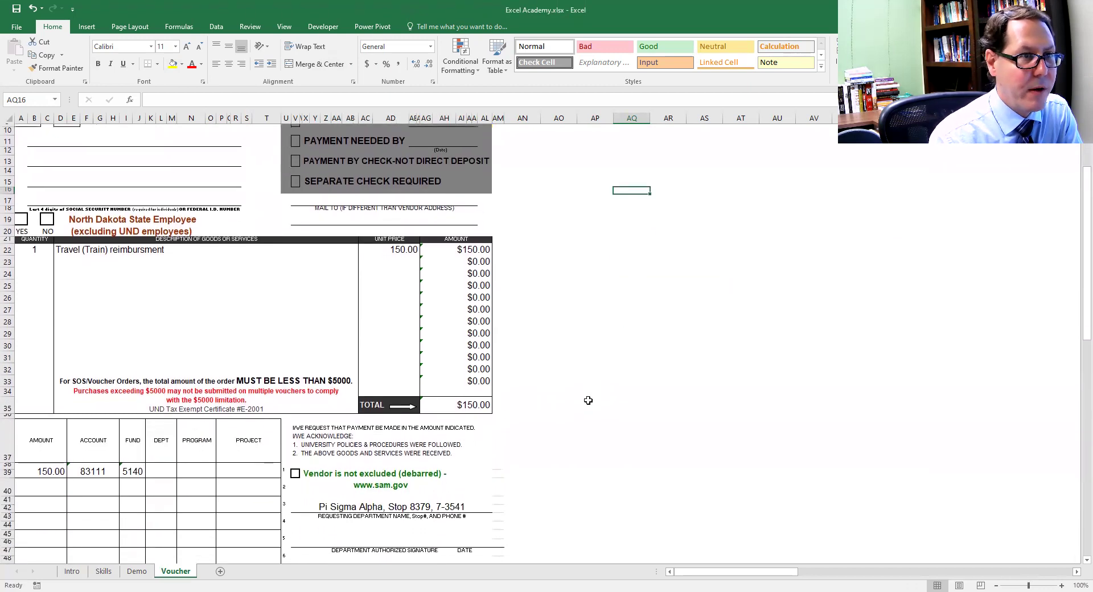
click(383, 402)
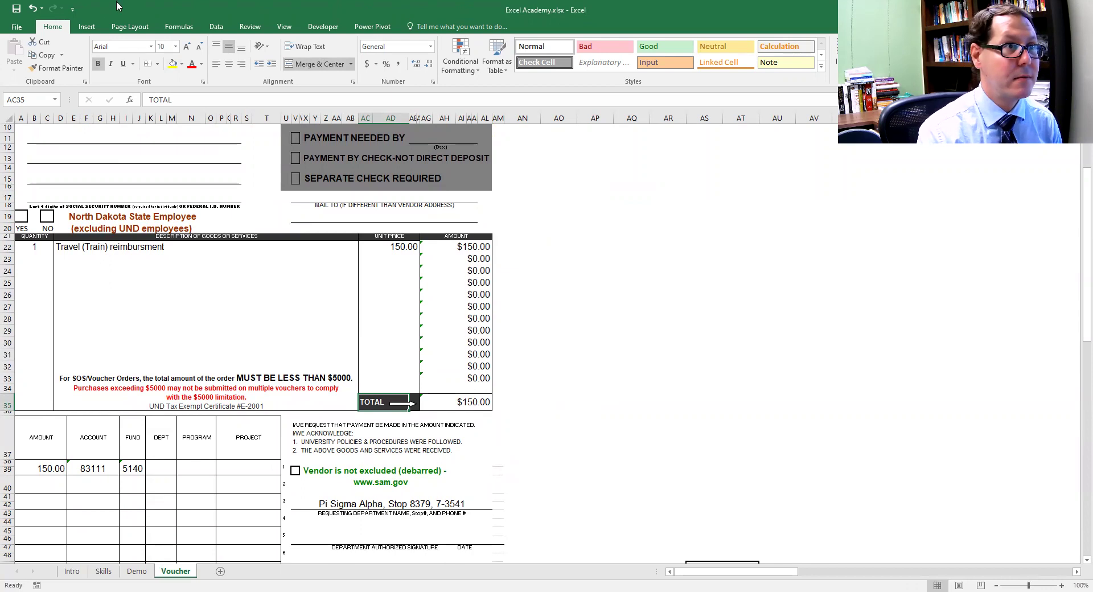
Make the TOTAL label's text white, then review Font colour options in Format Cells without changing anything
click(201, 65)
click(195, 104)
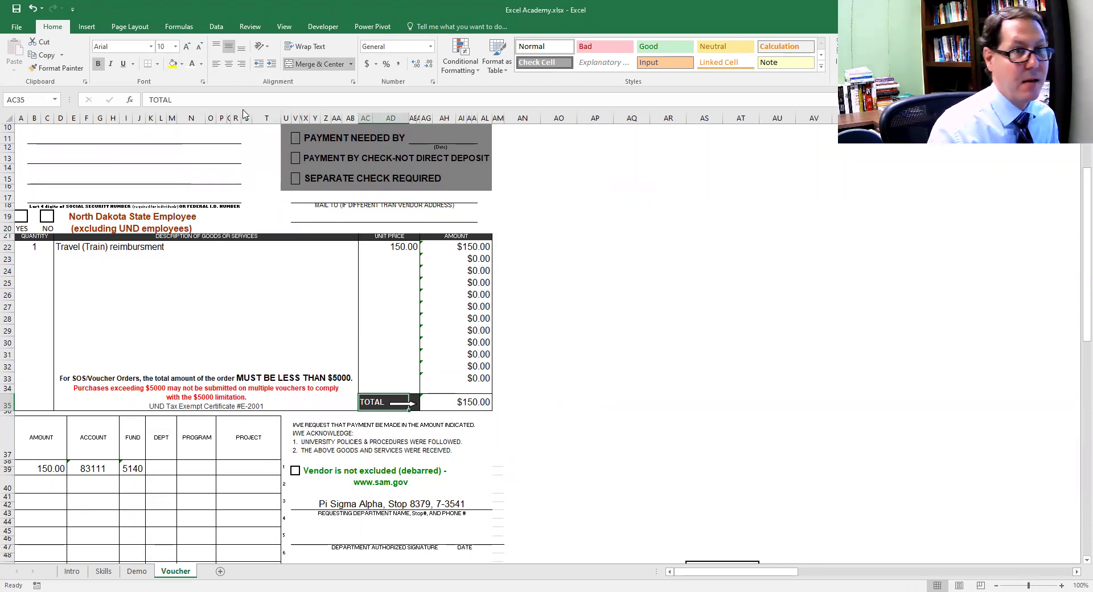
key(ctrl+1)
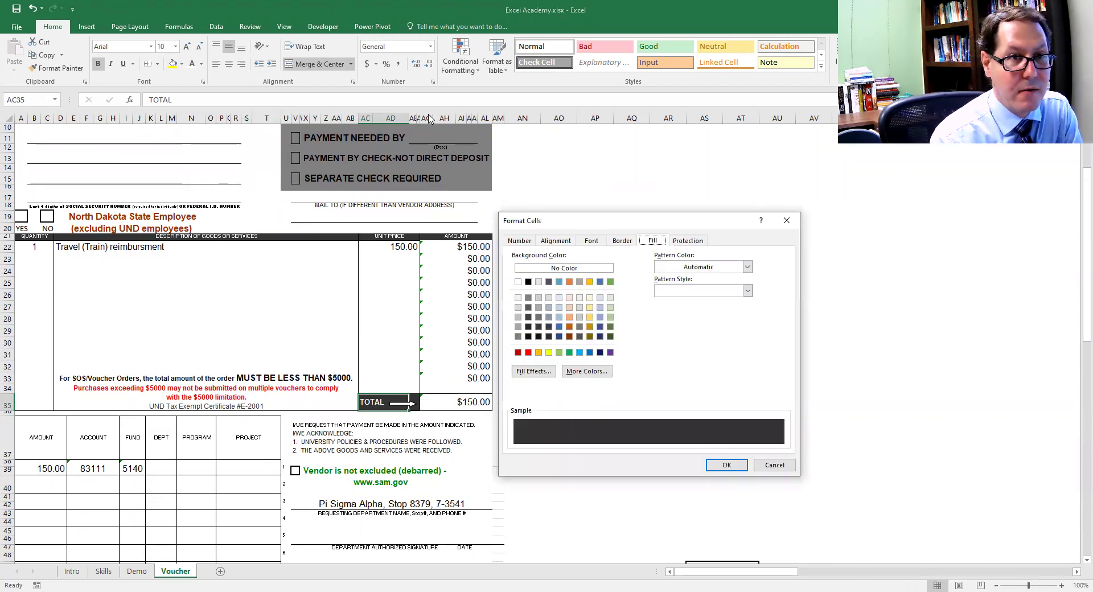
click(592, 241)
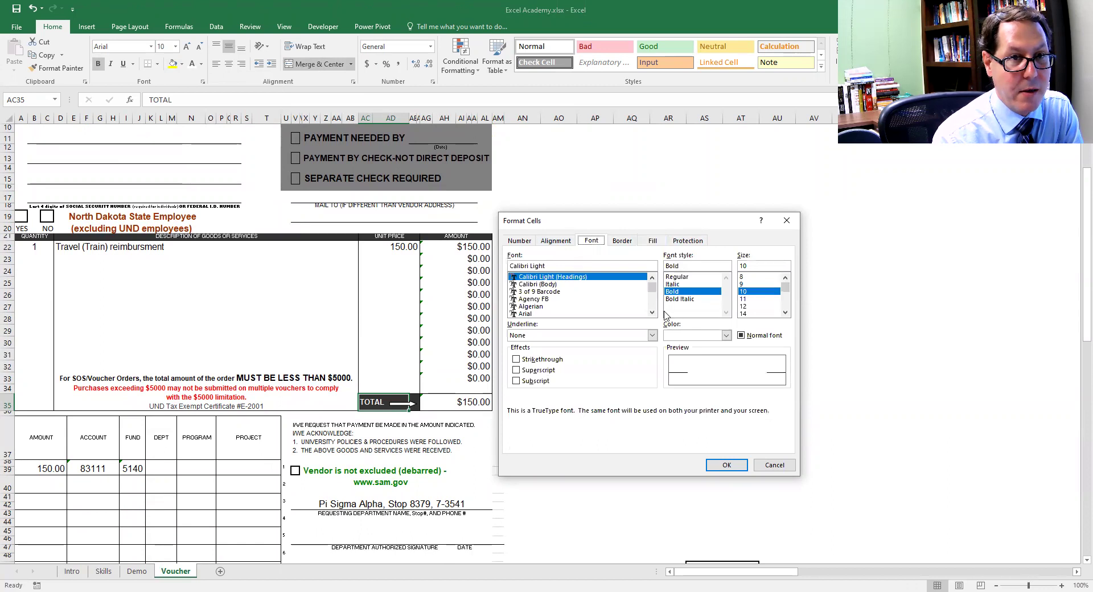
click(726, 336)
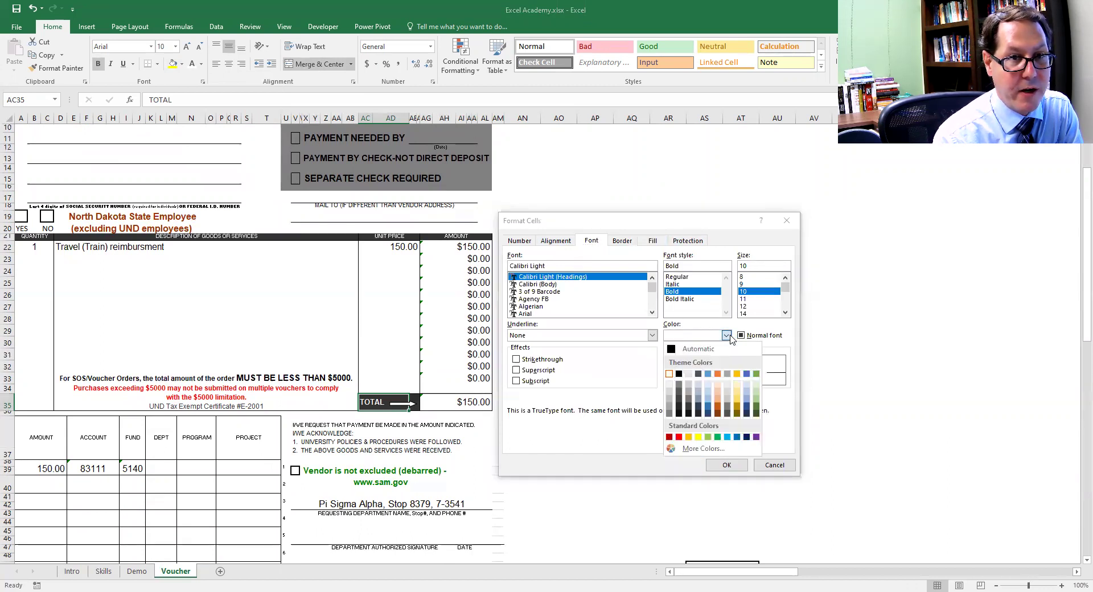
click(774, 465)
click(629, 441)
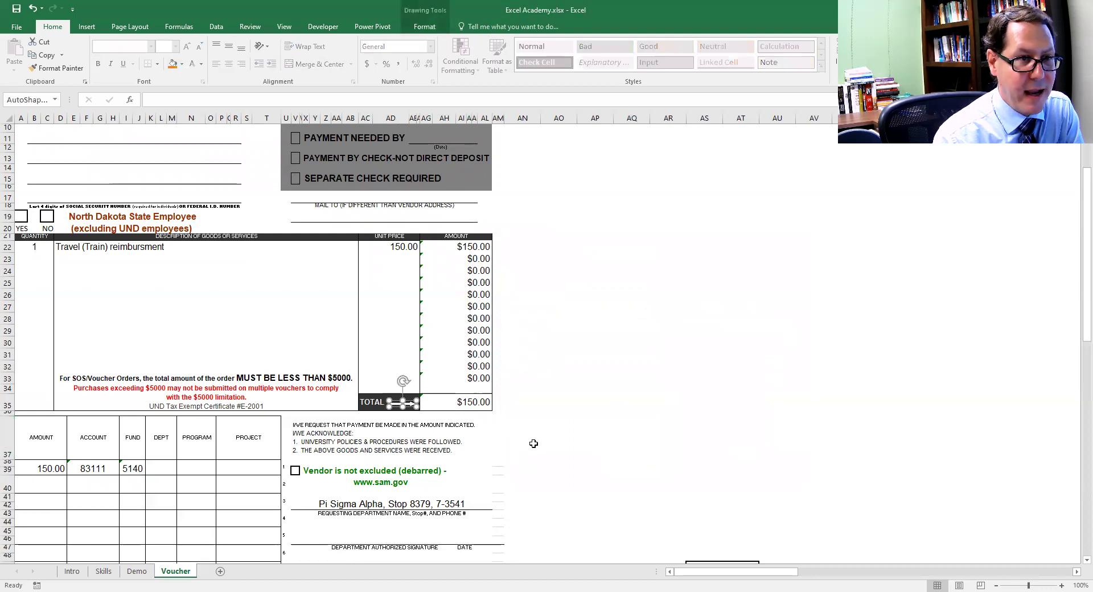
click(588, 398)
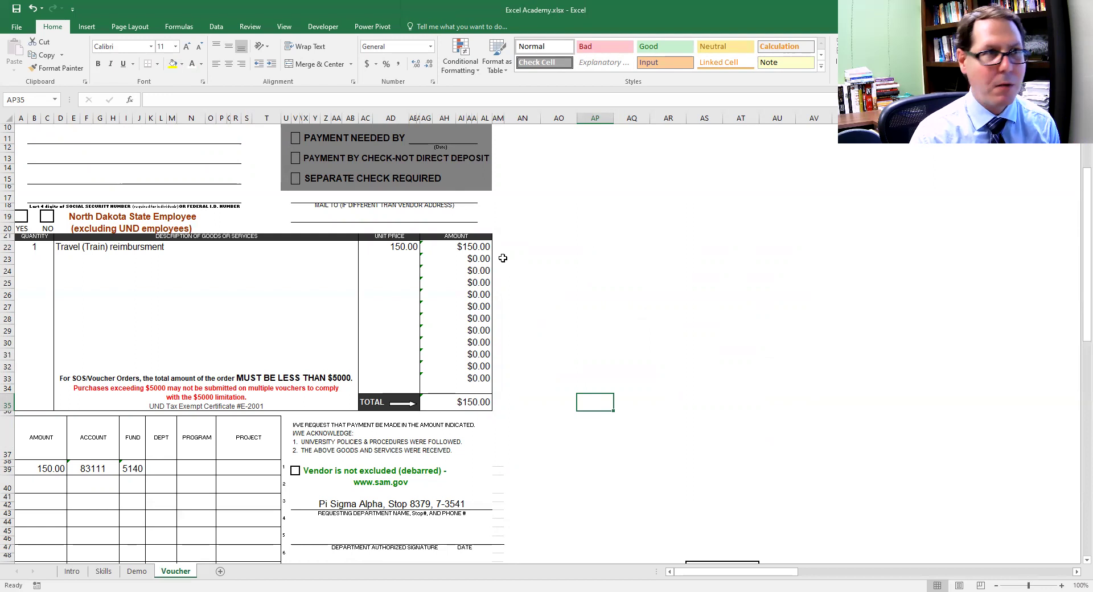
Draw a Right Arrow shape beside the special instructions box and rotate it to point left
click(97, 27)
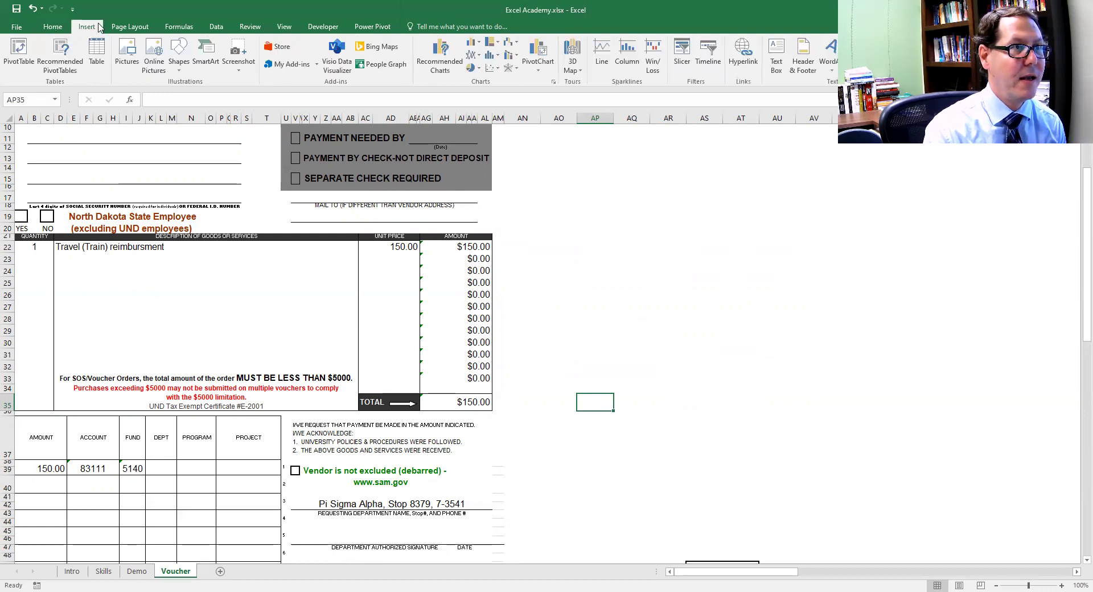
click(181, 68)
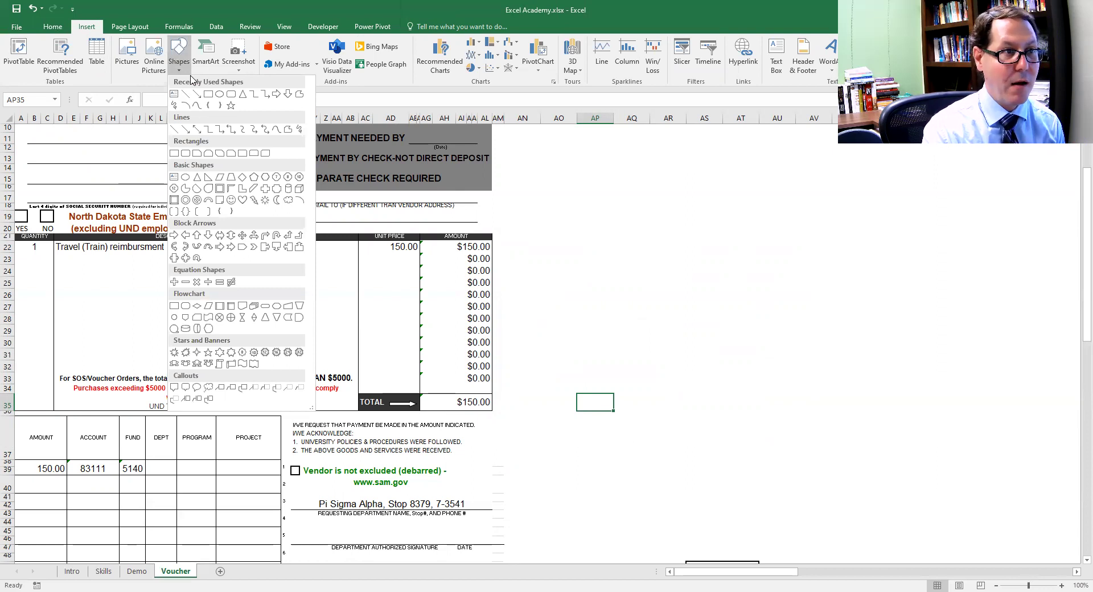
click(176, 237)
scroll(391, 184, up, 3)
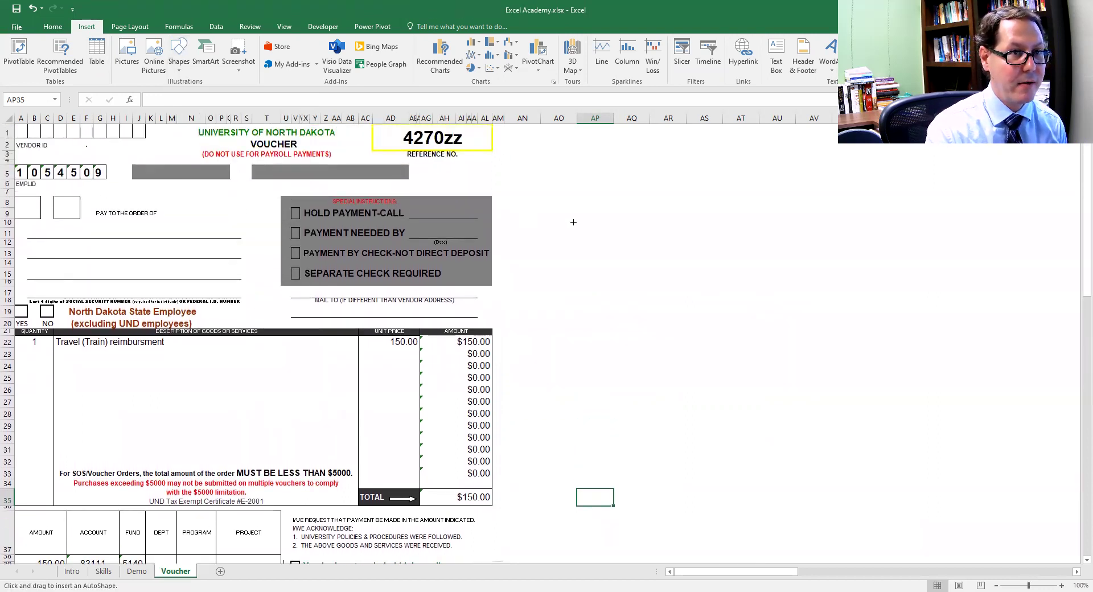
drag(604, 212, 524, 228)
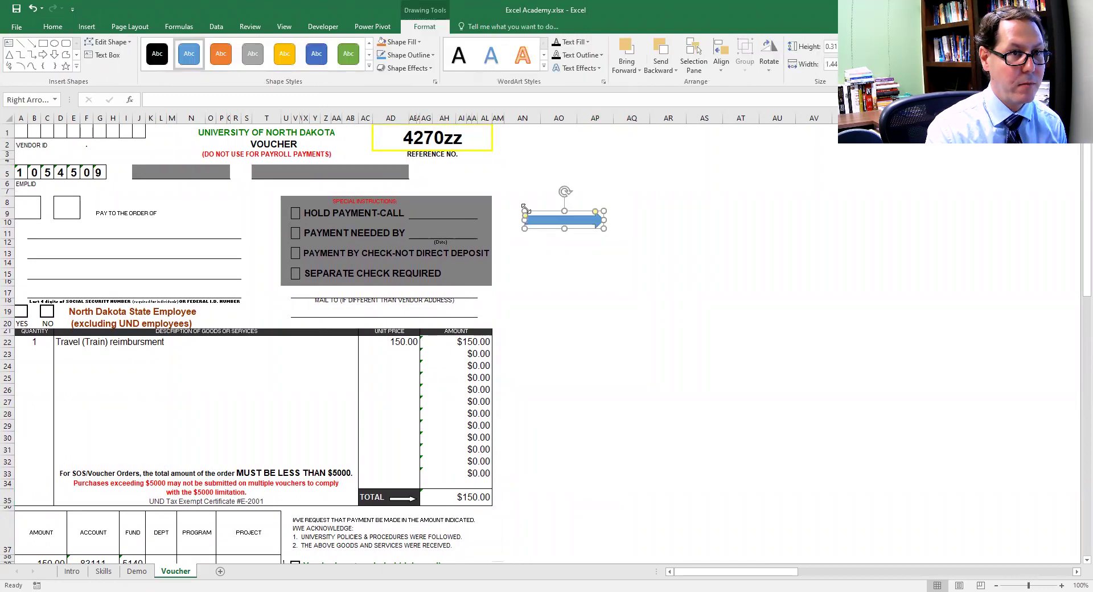
drag(565, 192, 562, 274)
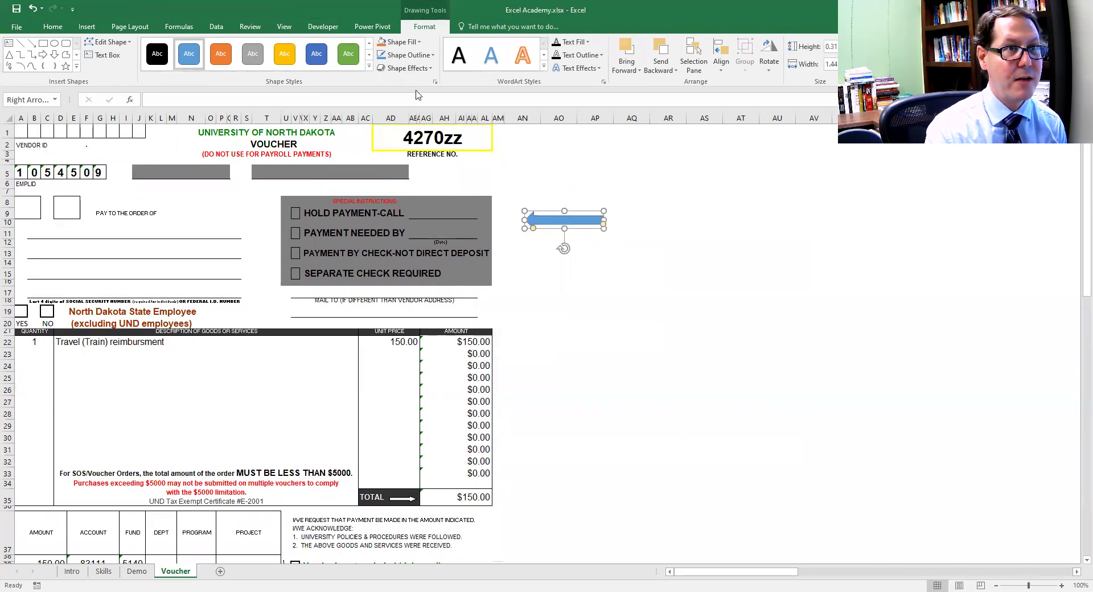
Give the arrow a black fill and black outline, and make it slightly shorter
click(420, 43)
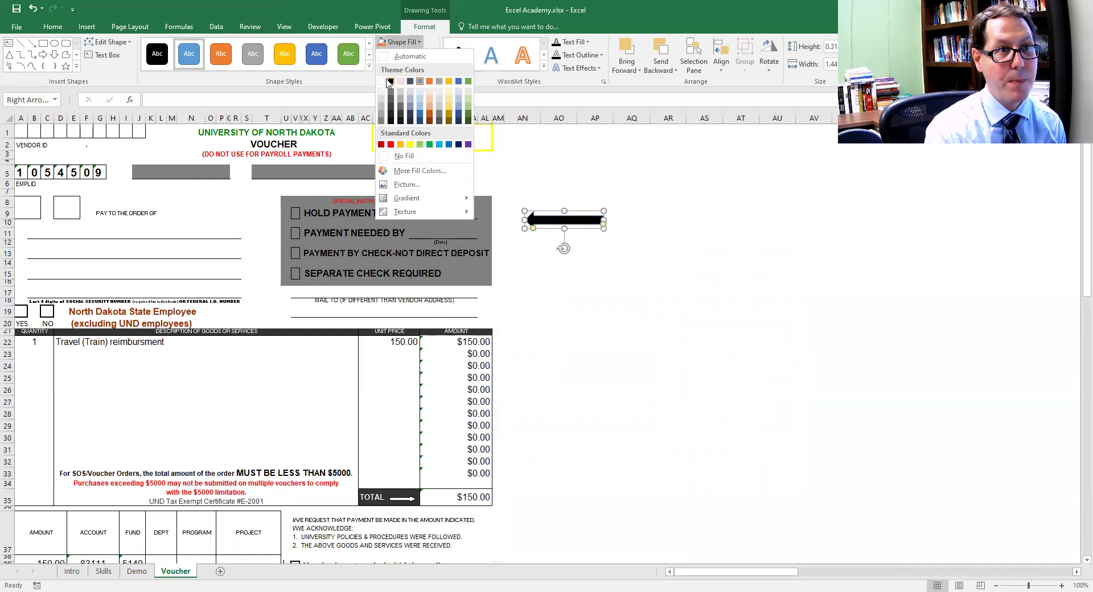
click(390, 82)
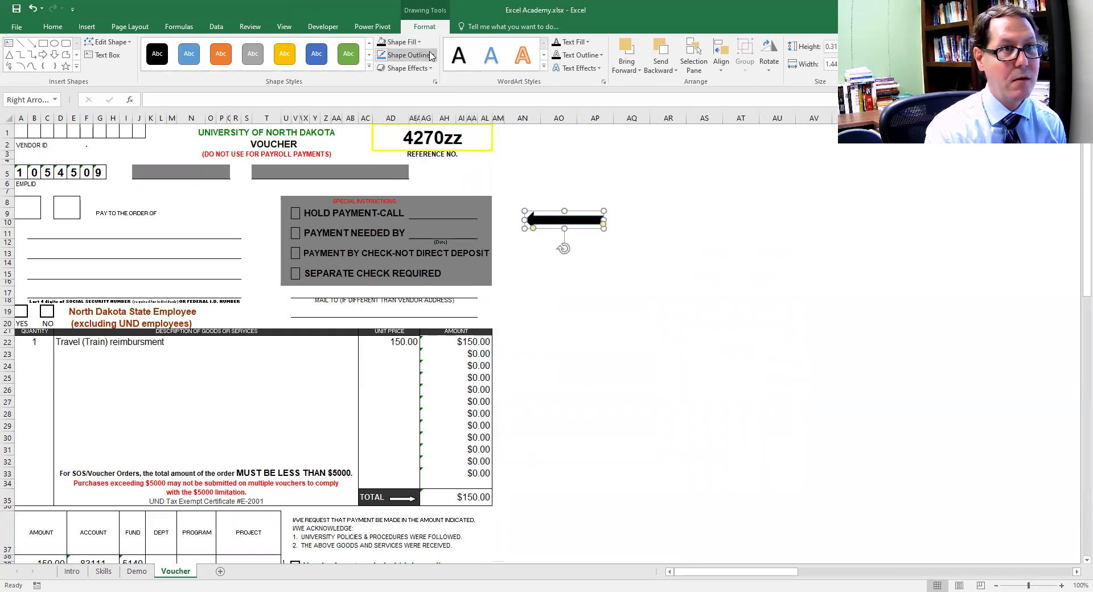
click(407, 55)
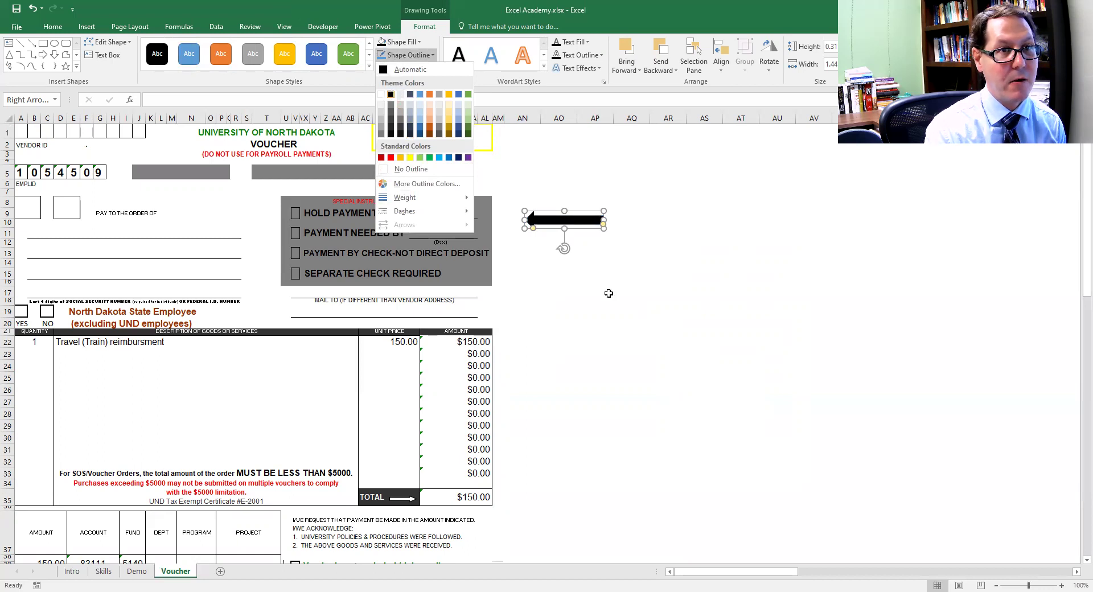
click(391, 95)
click(613, 292)
click(556, 222)
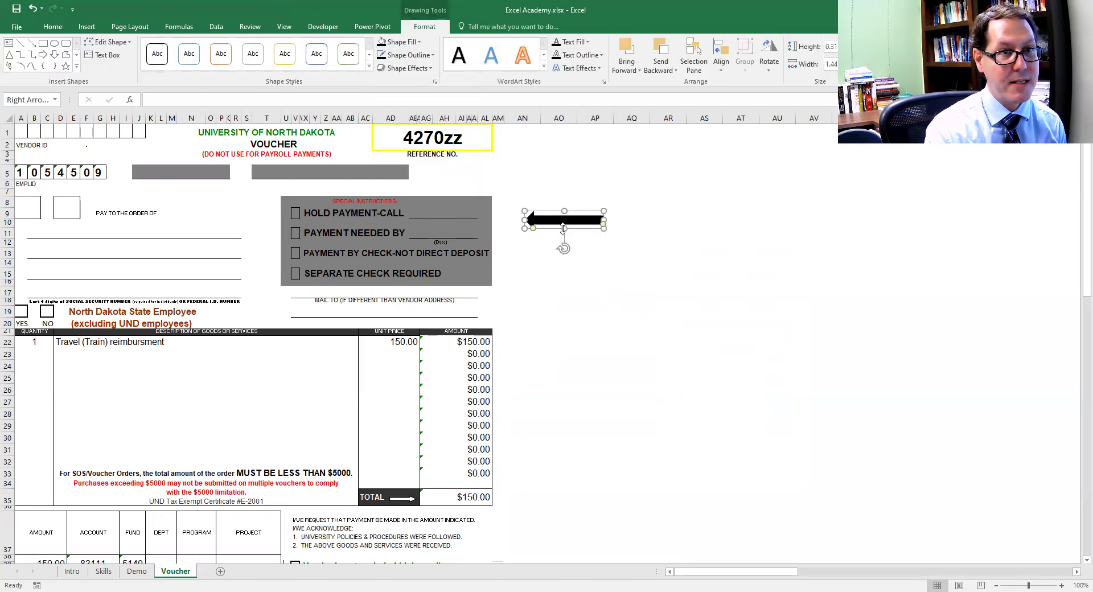
drag(562, 227, 541, 221)
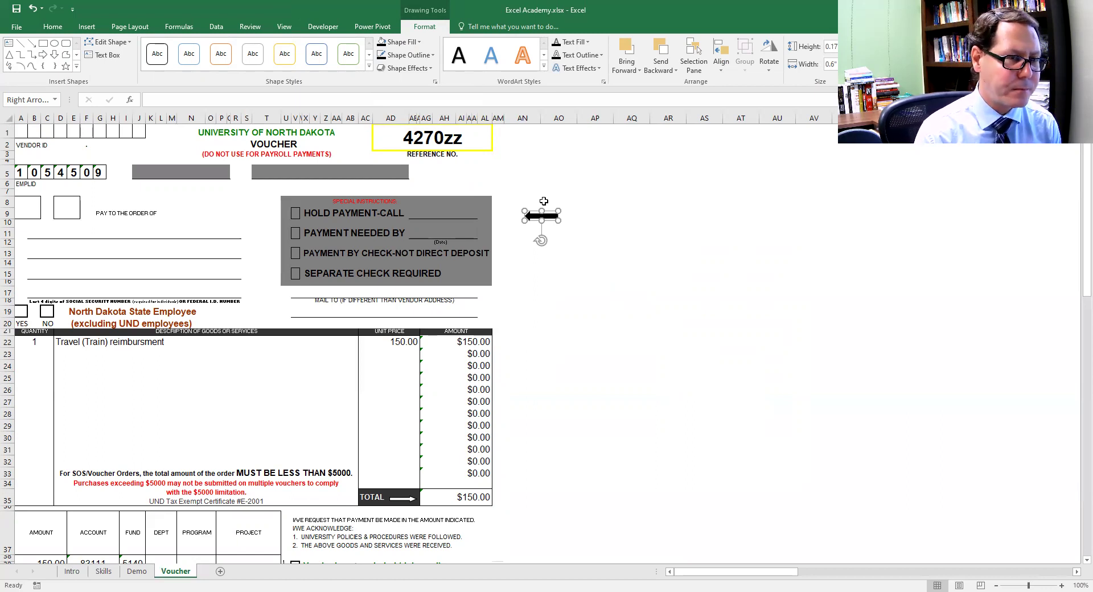
Select the $150.00 amount cell AG22
scroll(551, 378, down, 4)
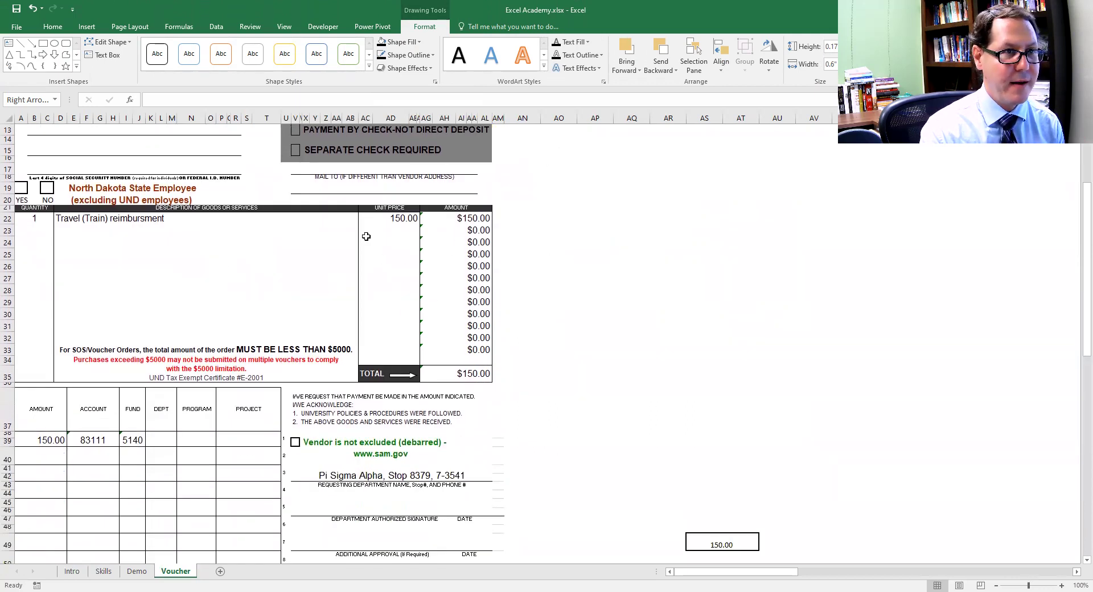
drag(389, 218, 487, 360)
click(558, 290)
drag(468, 219, 468, 353)
click(386, 270)
click(396, 216)
click(466, 220)
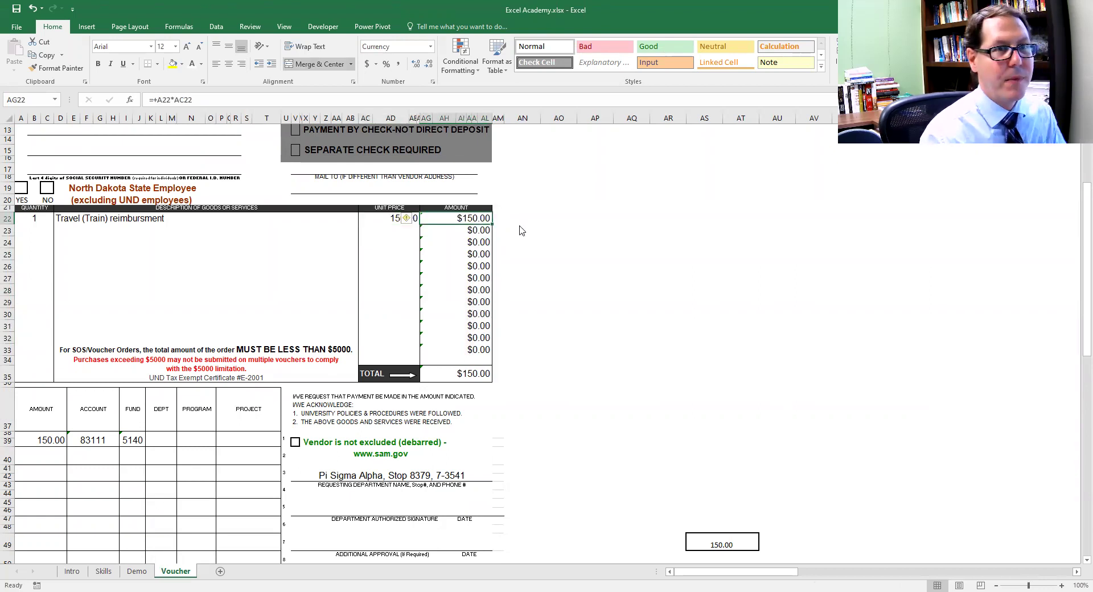
Preview General and Number formats, then keep AG22 as Currency with $ and 2 decimals
key(ctrl+1)
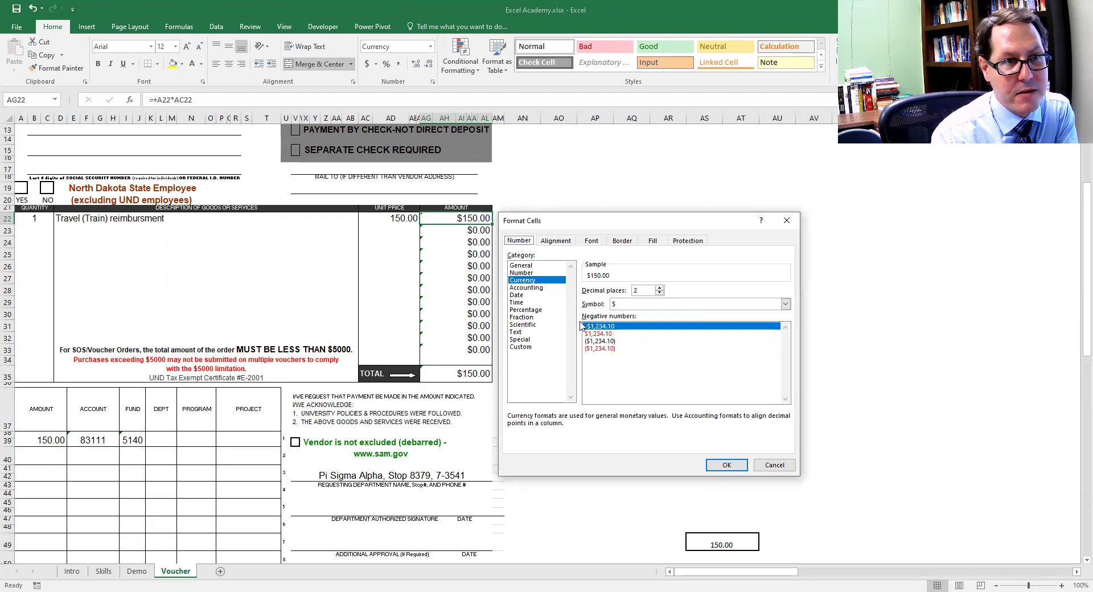
click(524, 266)
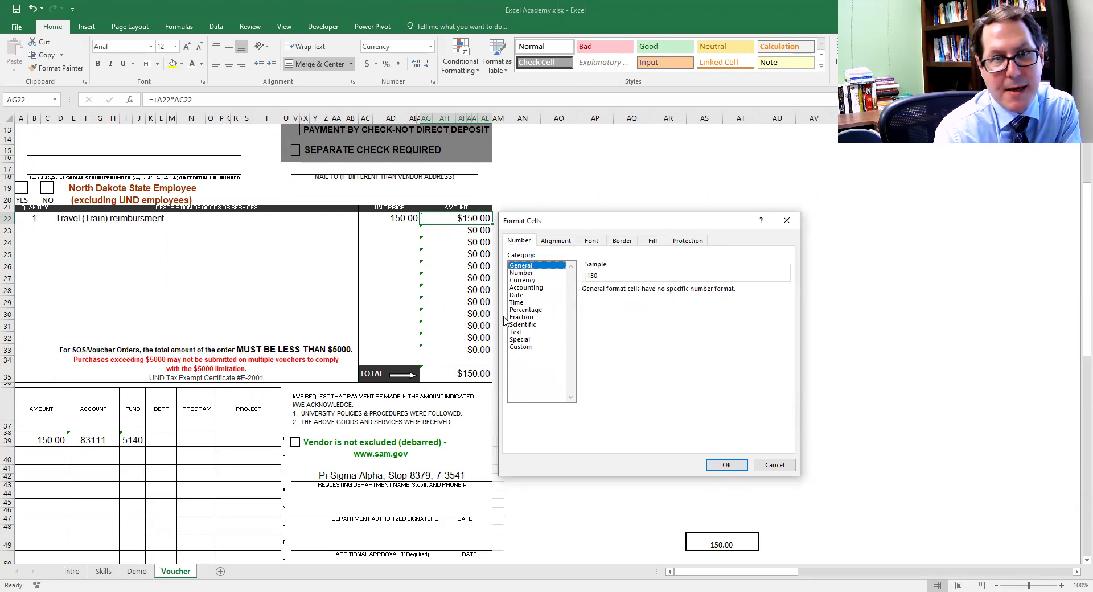
click(530, 273)
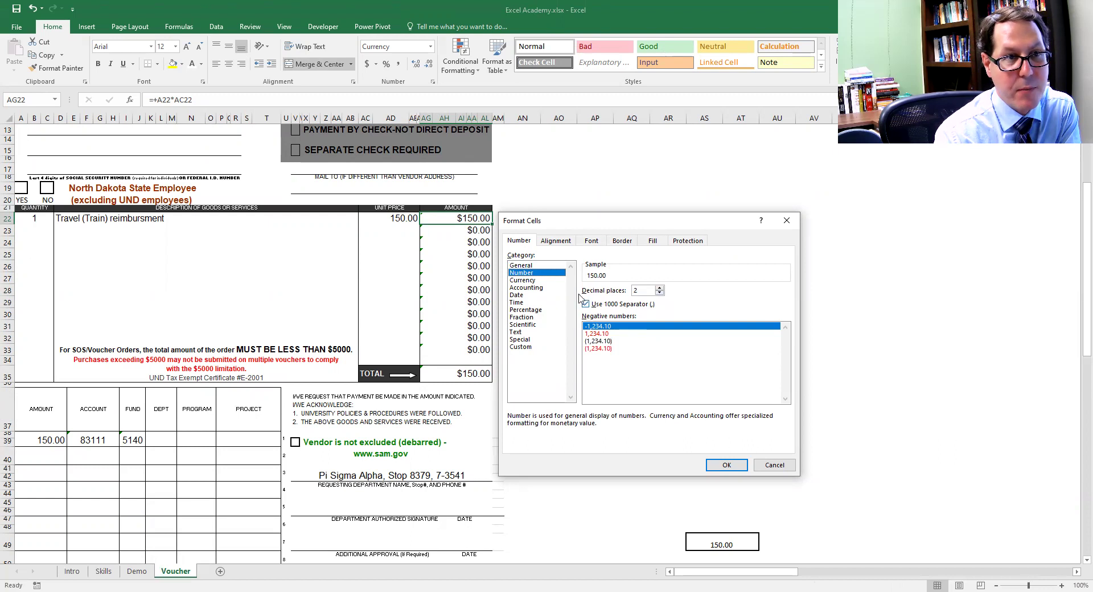
click(536, 281)
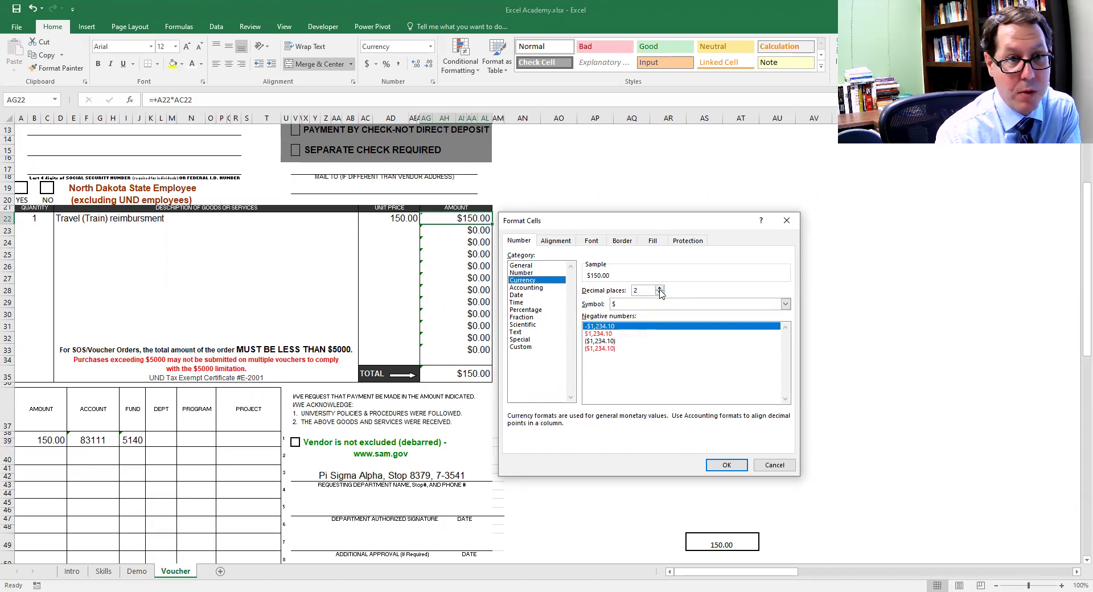
click(660, 308)
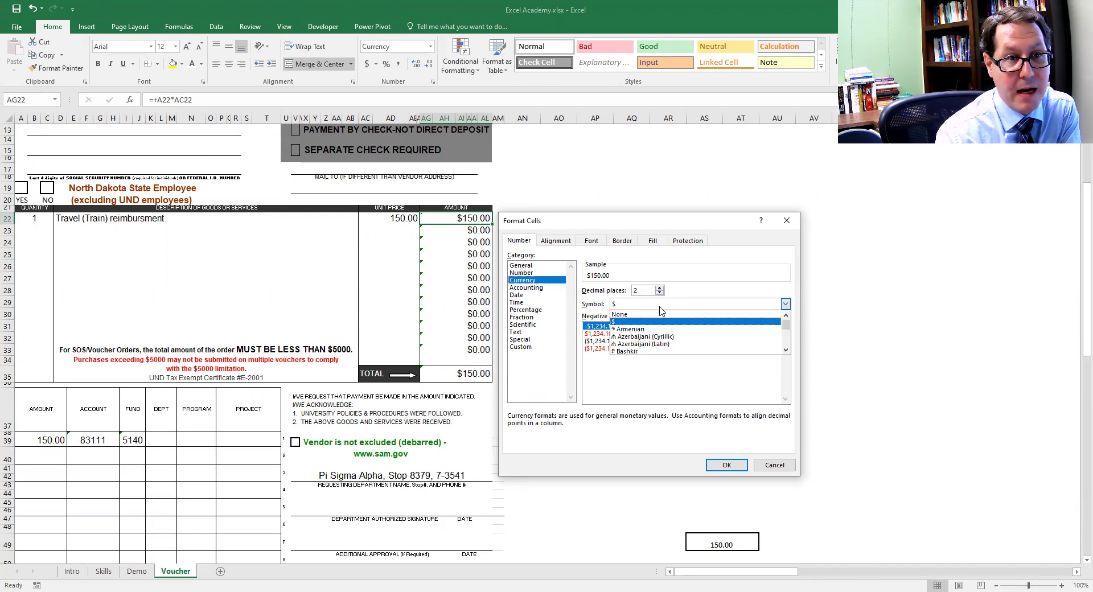
click(660, 322)
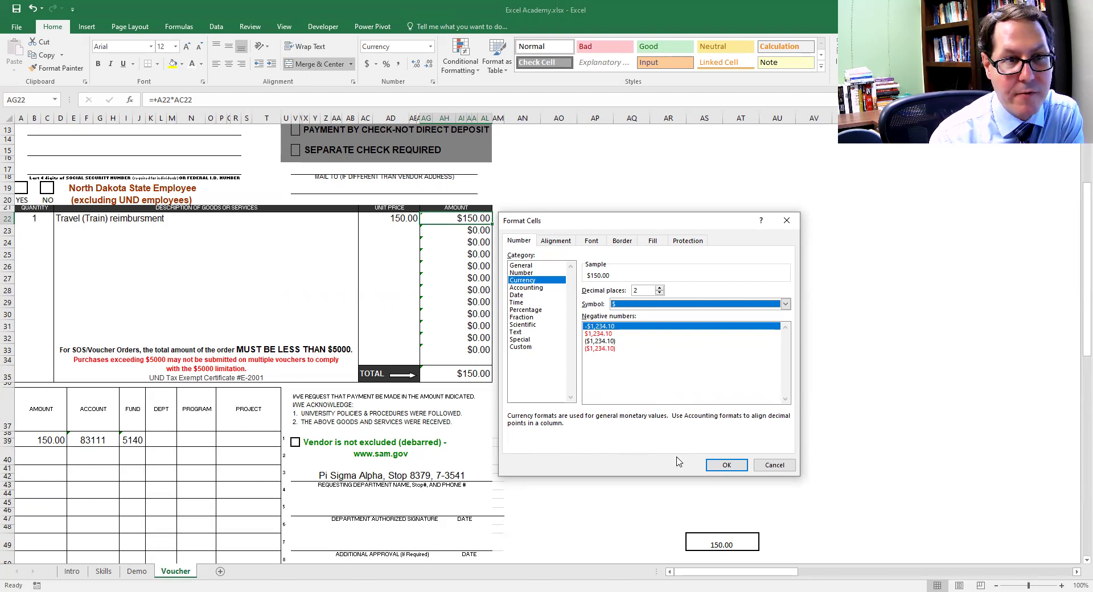
click(718, 465)
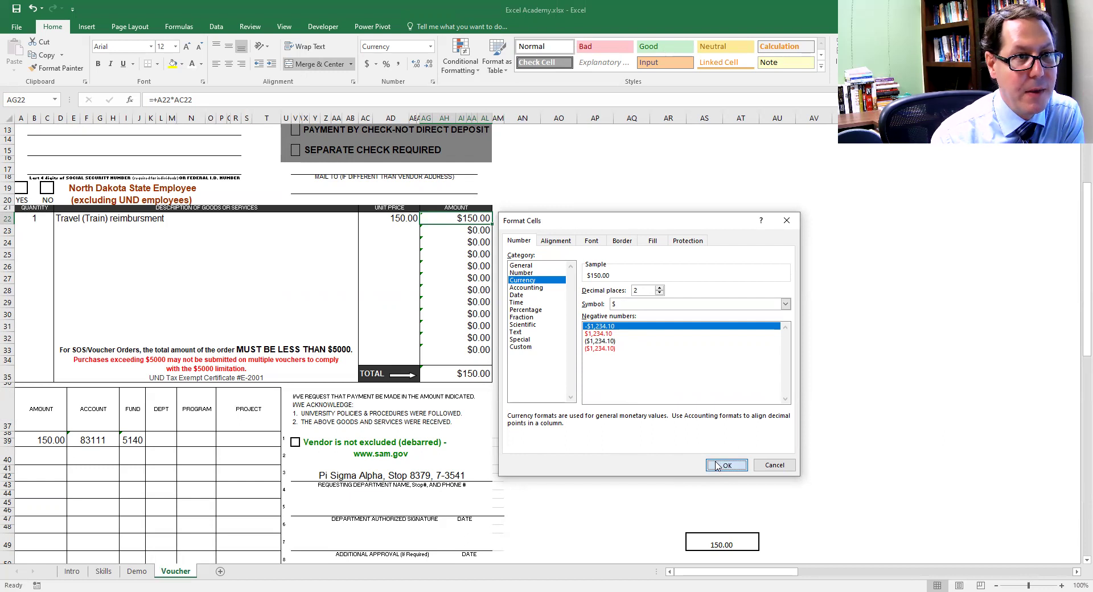
Select the unit price cells AC22:AC34
drag(456, 218, 491, 347)
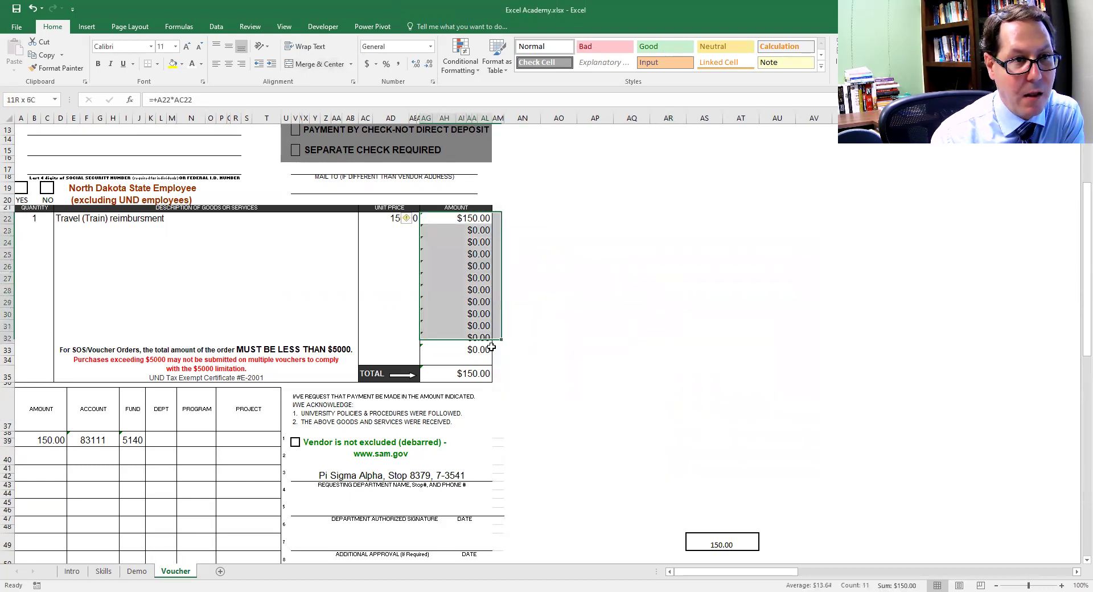
click(626, 357)
click(390, 218)
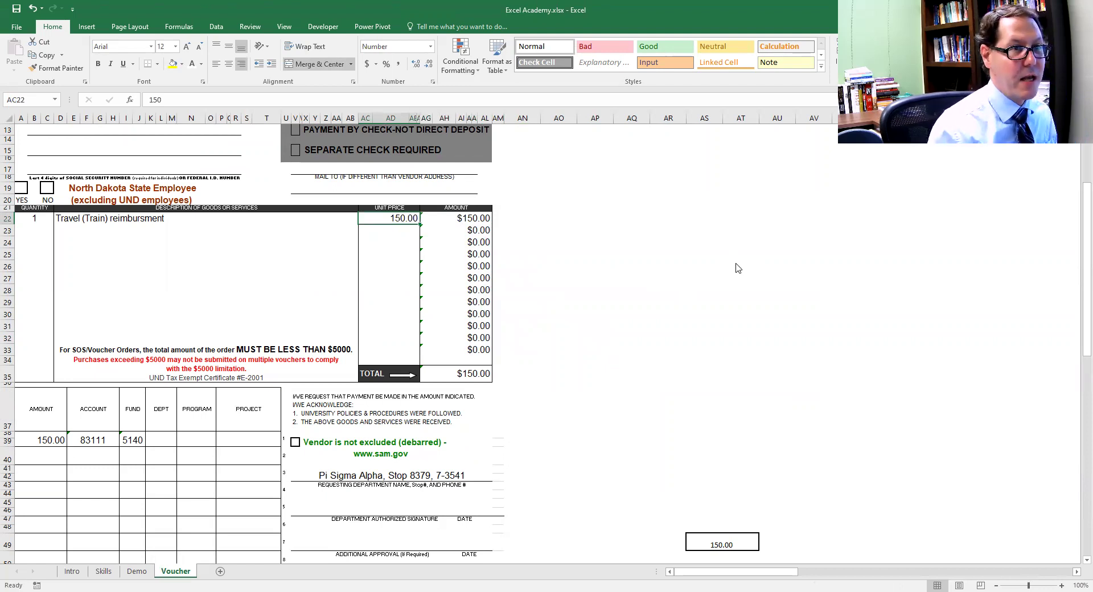
key(ctrl+1)
key(Escape)
drag(394, 361, 401, 219)
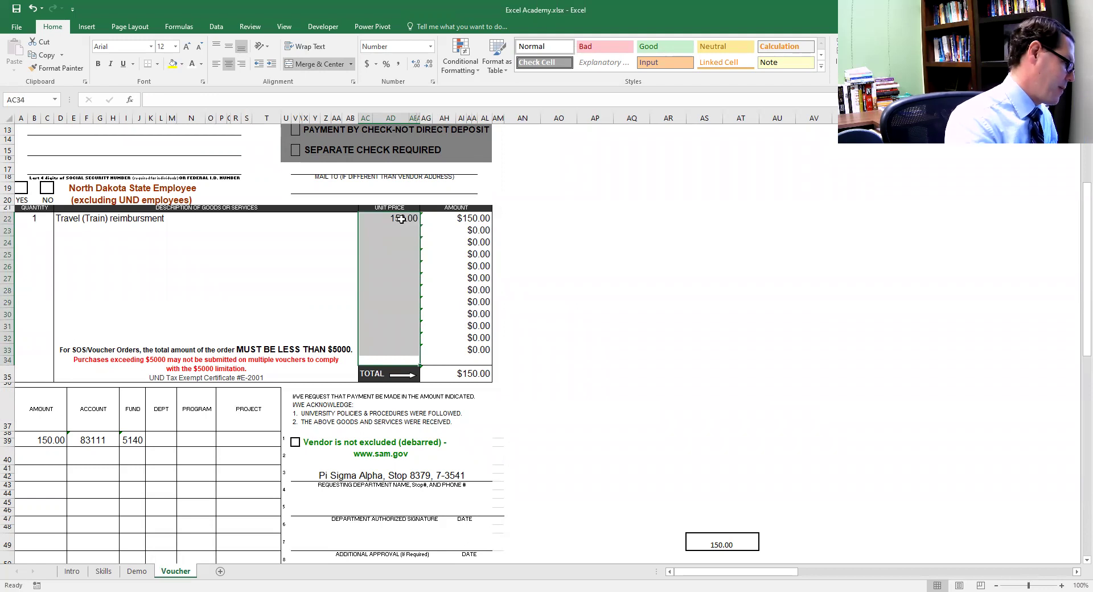
Format the unit prices as Currency with the $ symbol so AC22 reads $150.00
key(ctrl+1)
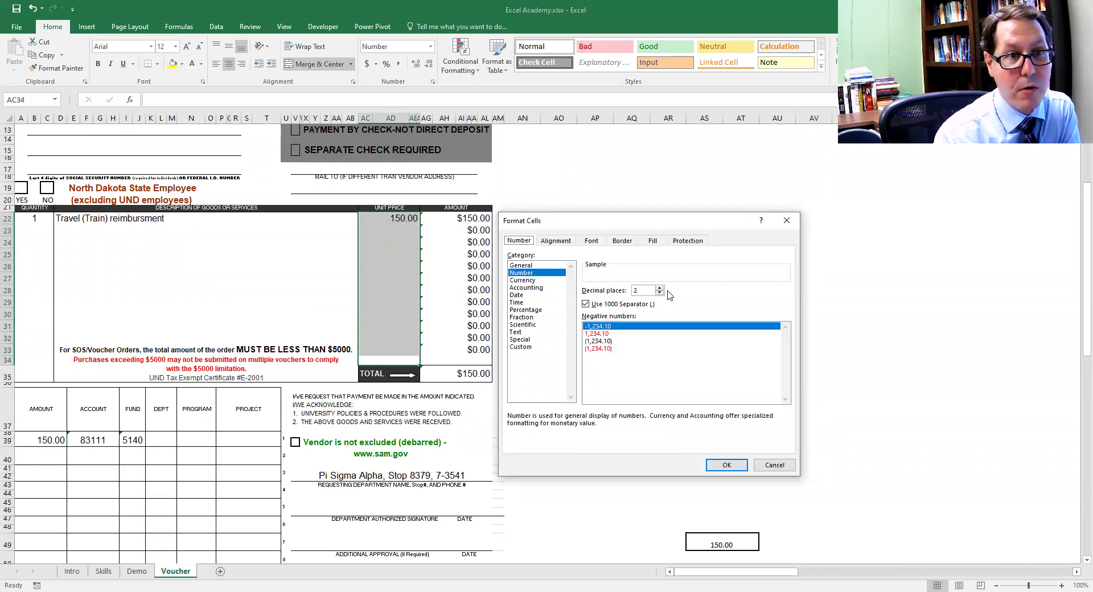
click(541, 281)
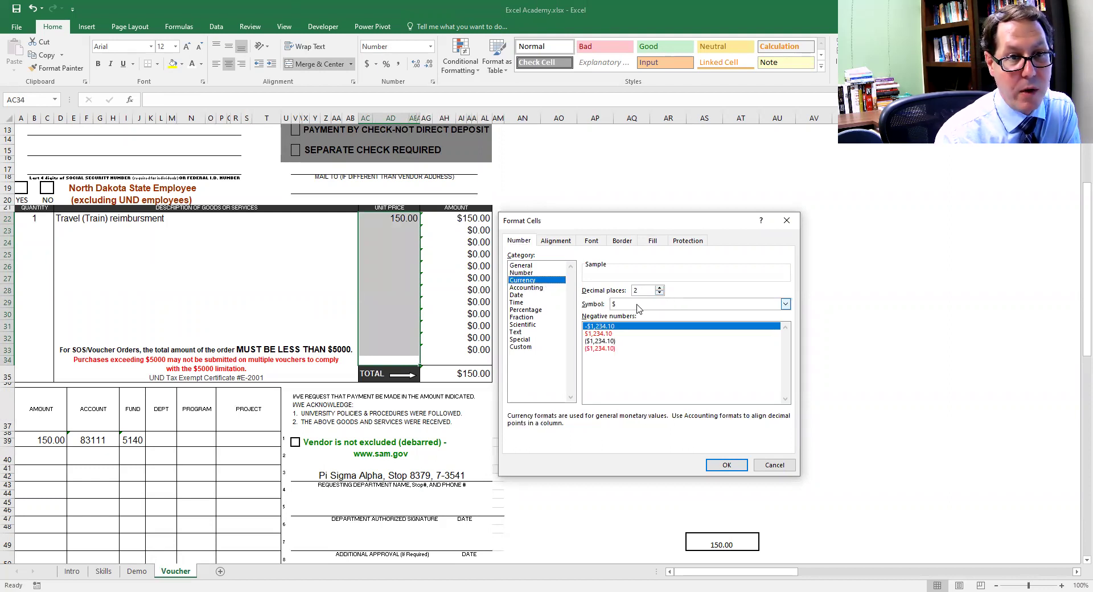
click(638, 306)
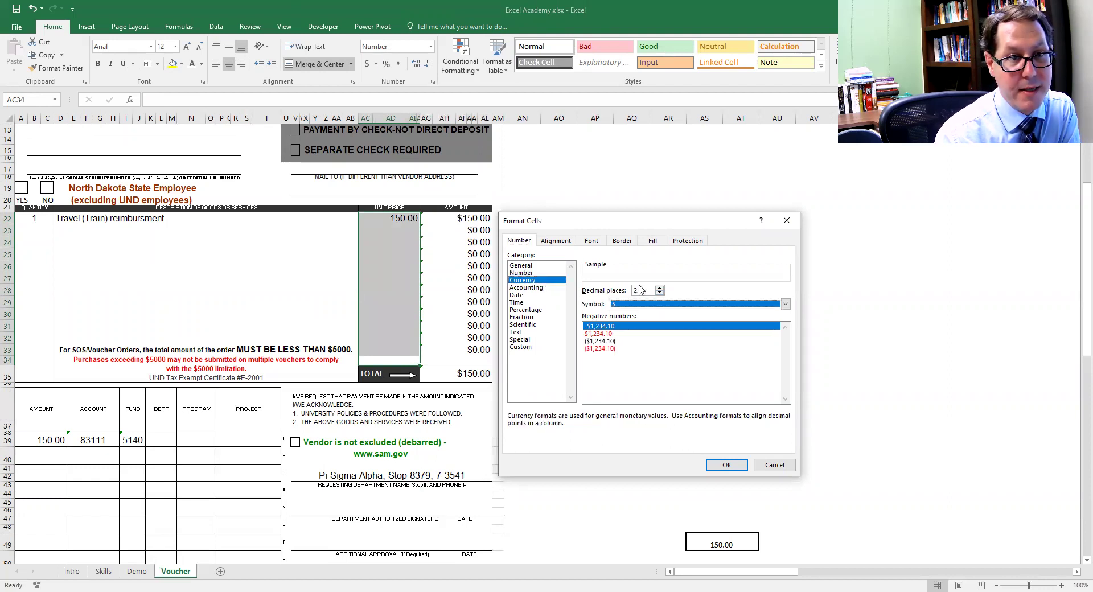
click(727, 465)
click(724, 364)
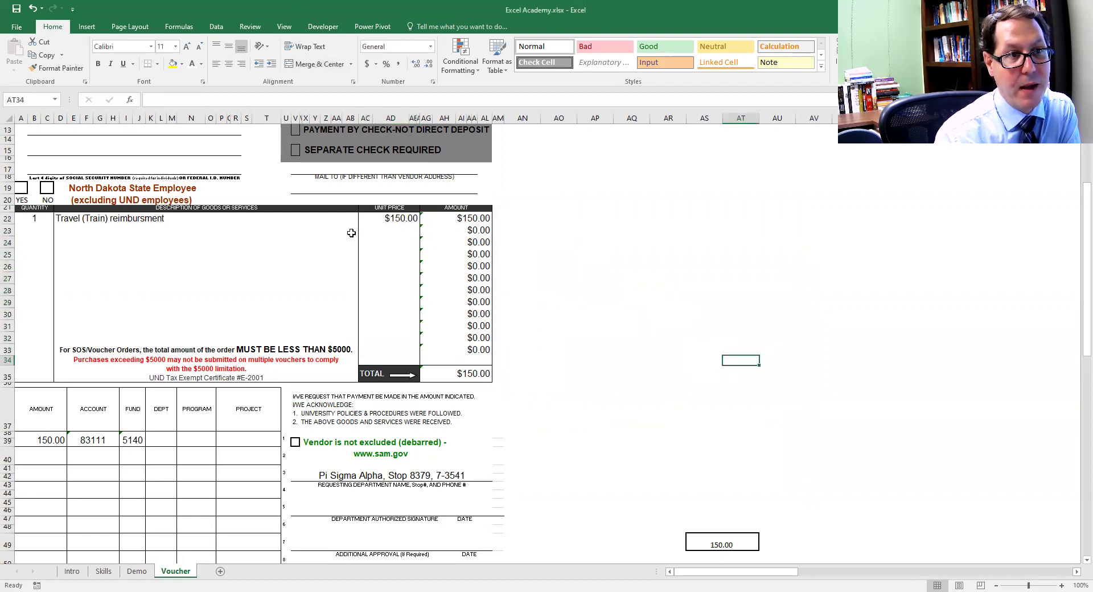
click(565, 265)
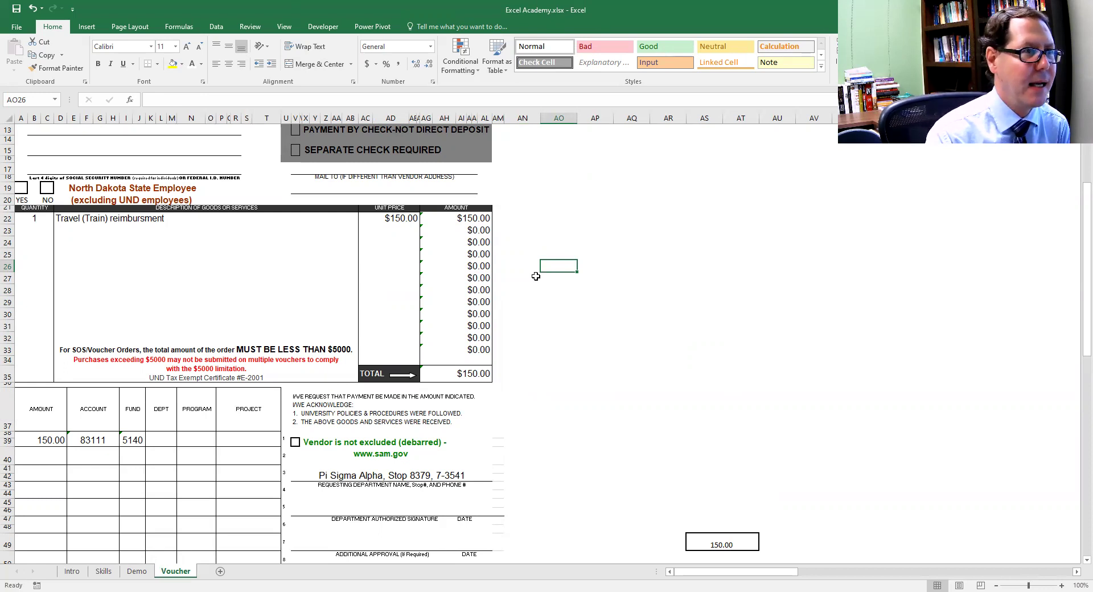
scroll(532, 273, up, 4)
click(90, 341)
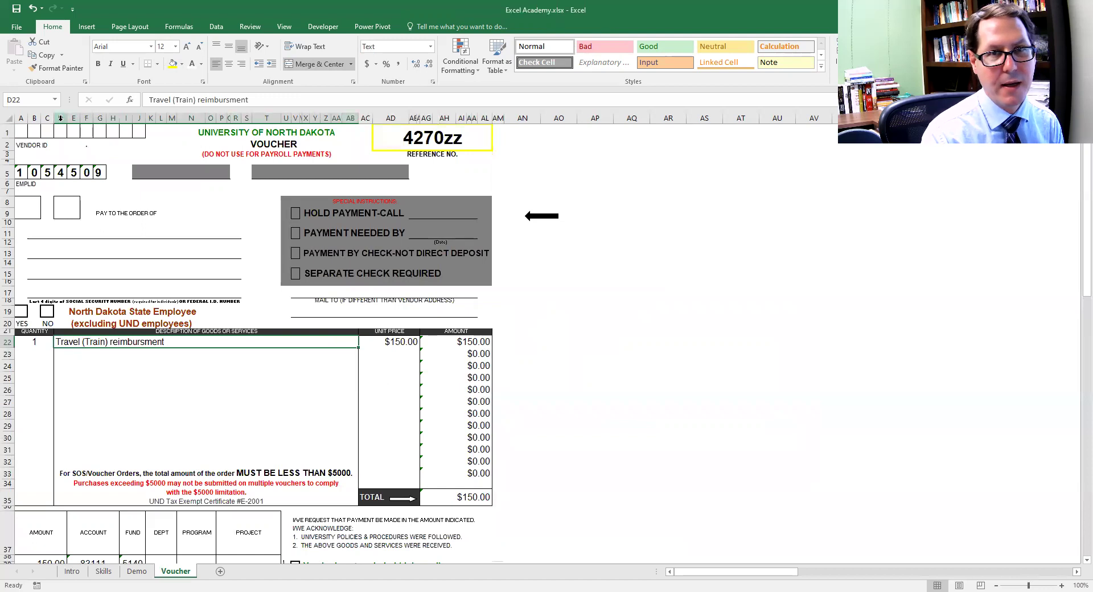
click(298, 418)
click(277, 346)
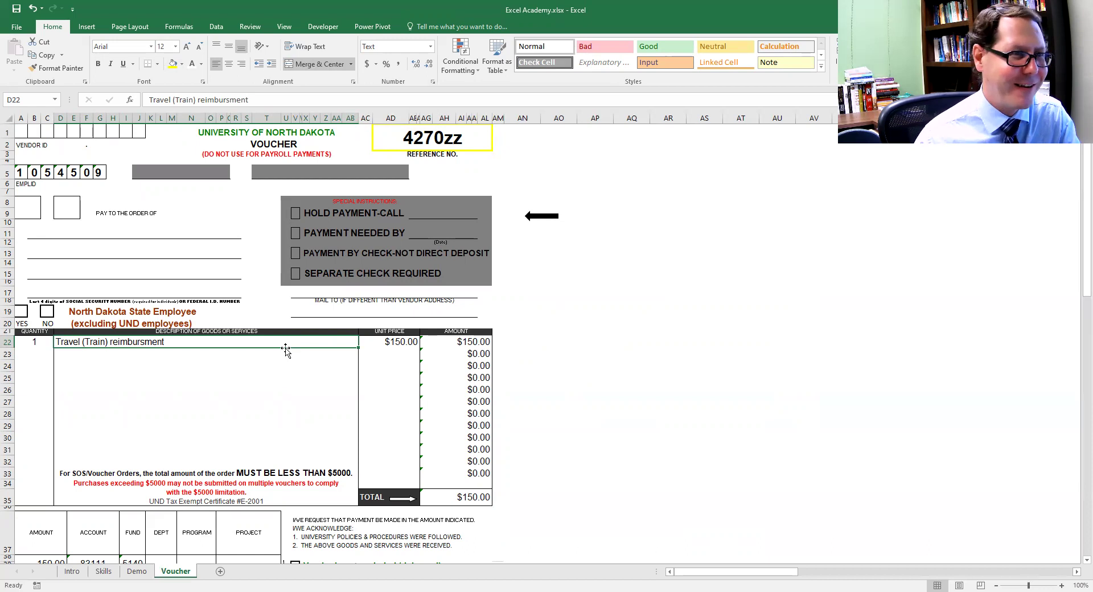
Enter 'This is a sentence thiat is long enough to spill across cells' in AS20
click(701, 323)
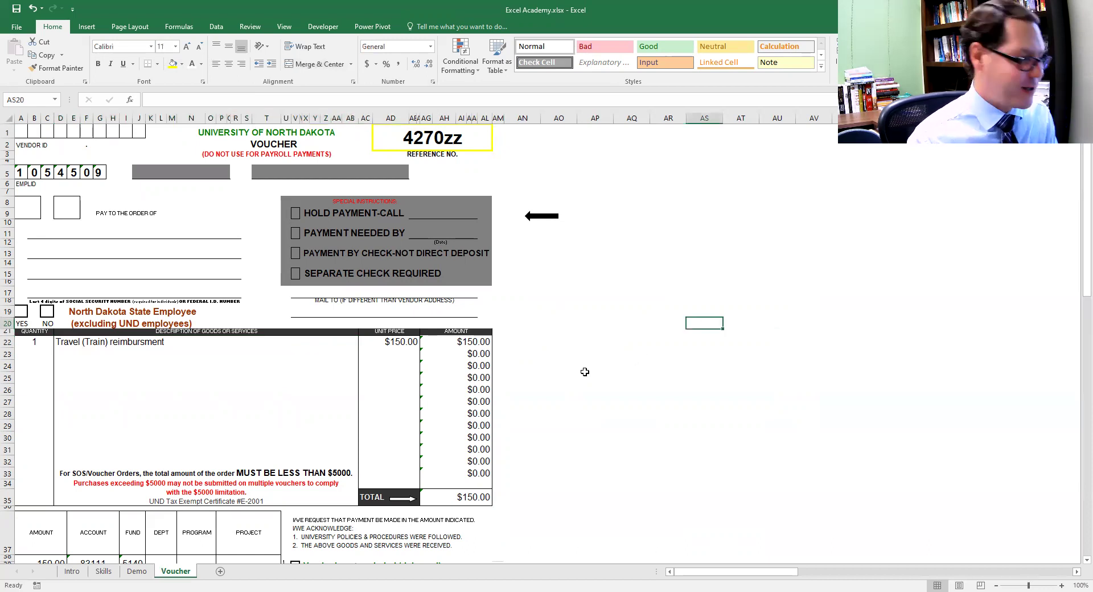
text(This is a sentence thi)
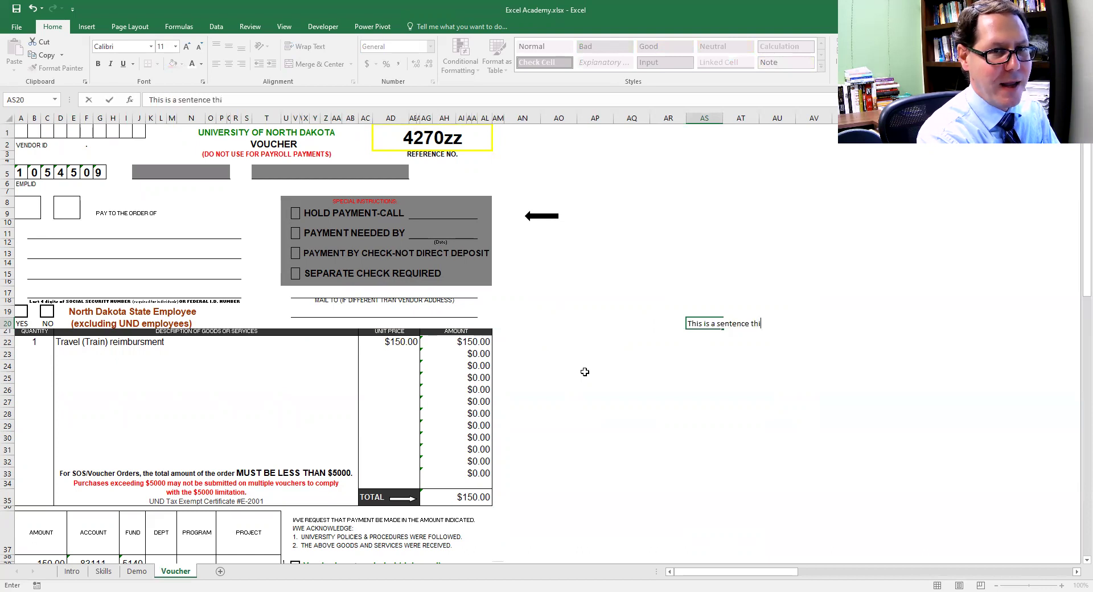
key(BackSpace)
text(at is long)
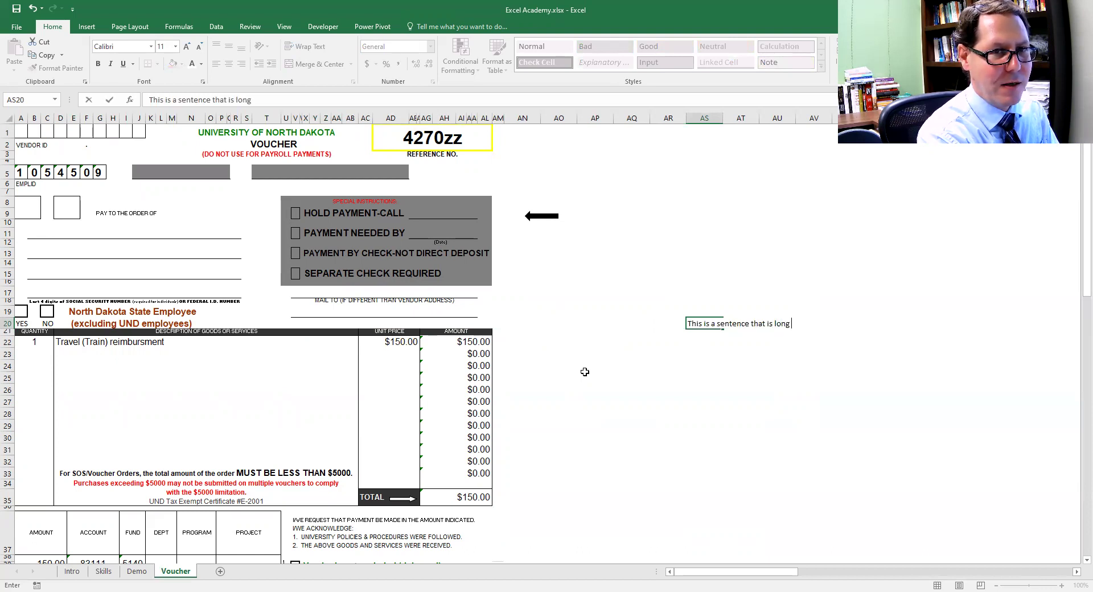
text( enough to sp)
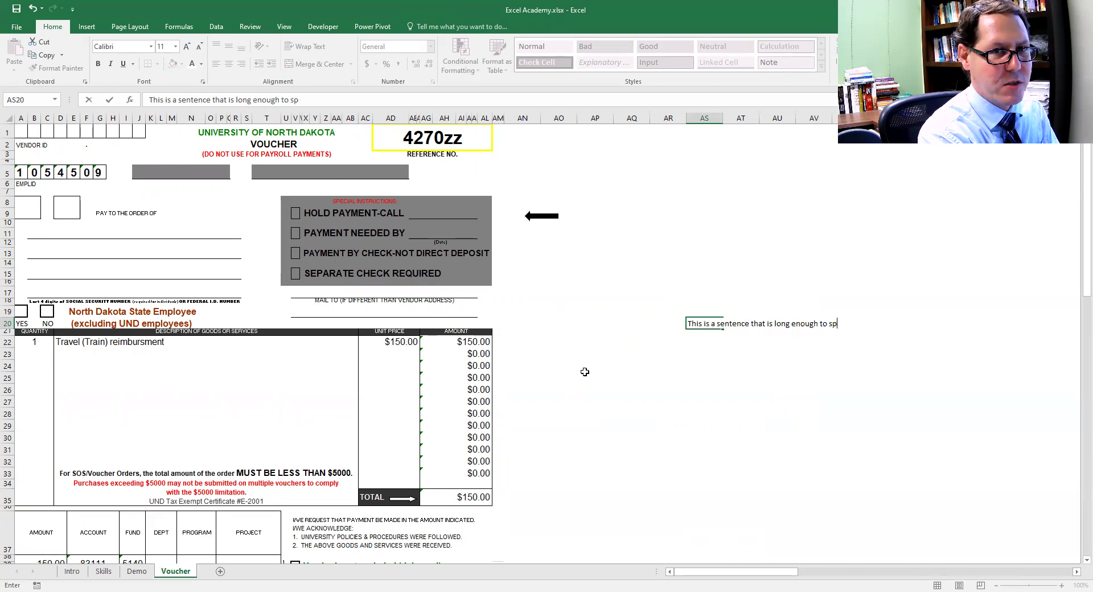
text(ill across cells)
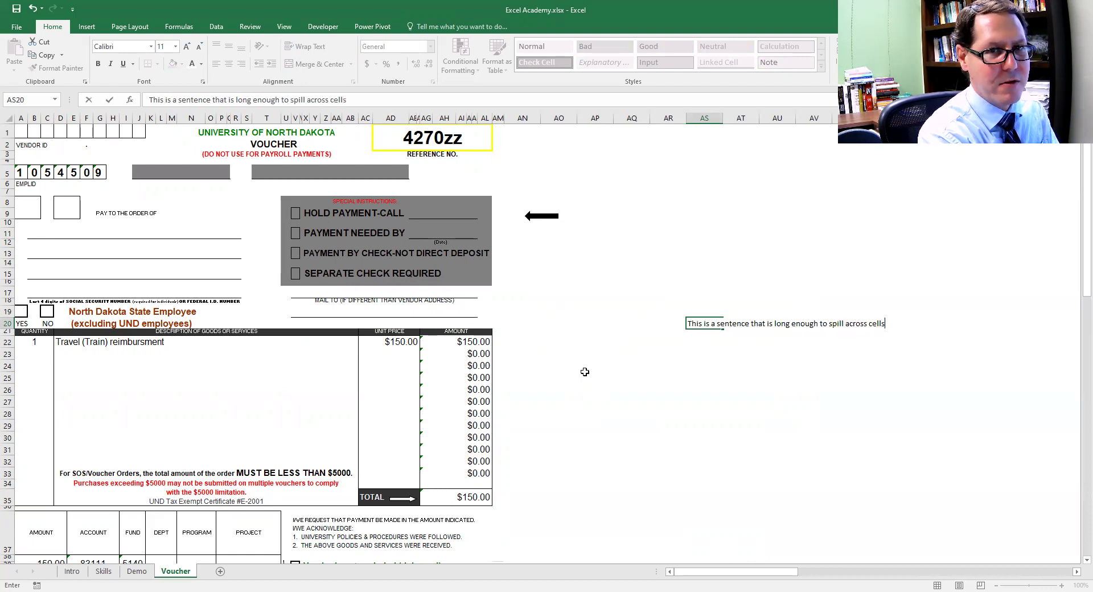
key(Return)
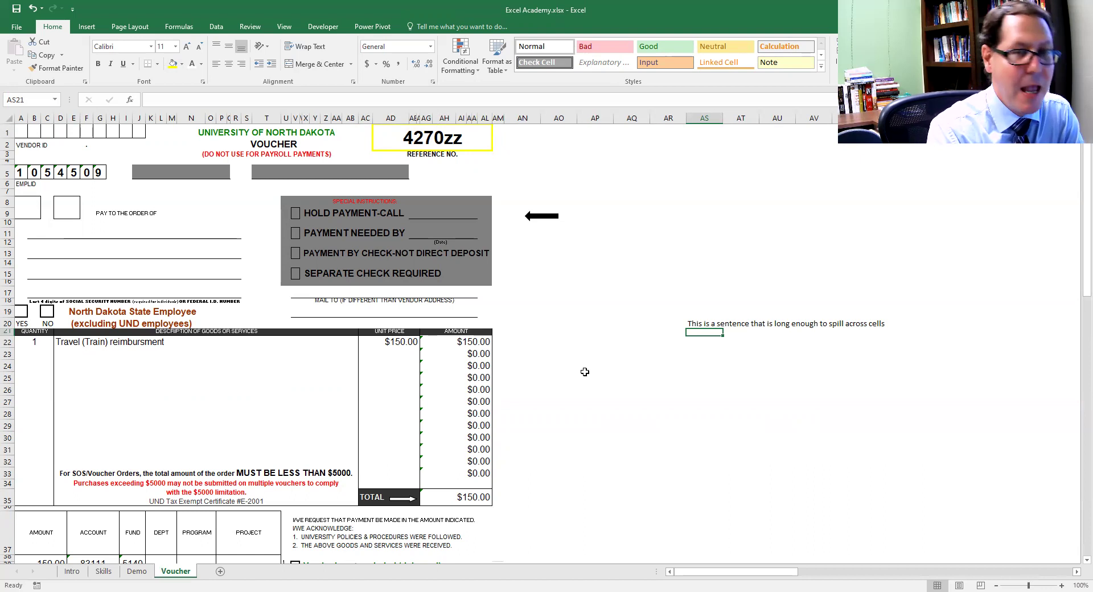
Enter 'This is a second sentence' in AT20, then go back and select AS20's text
key(Up)
key(Right)
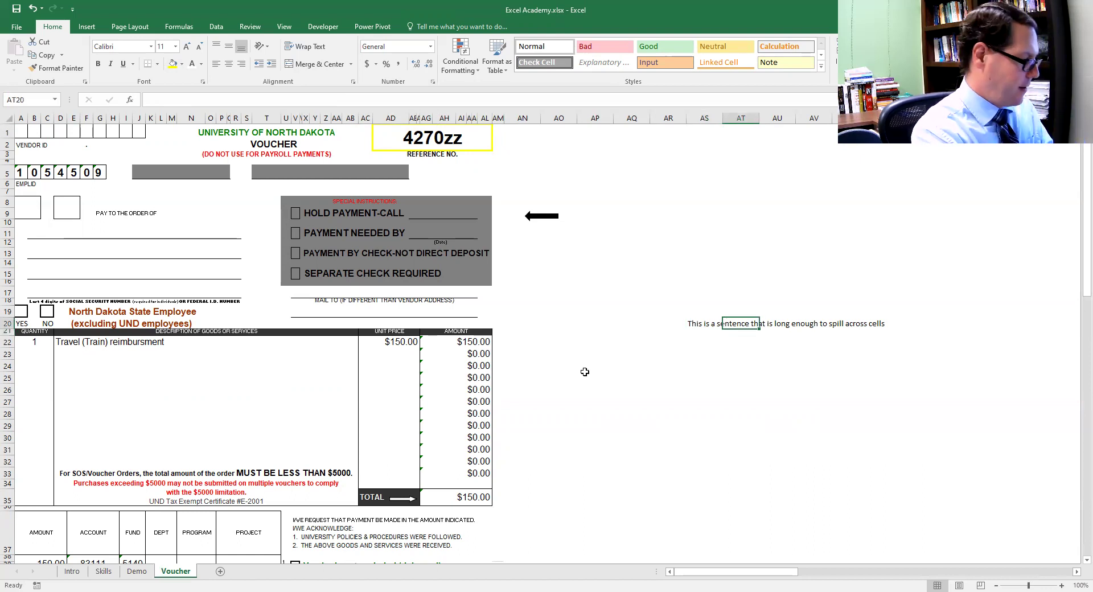
text(Th)
text(is is a second sentence)
key(Return)
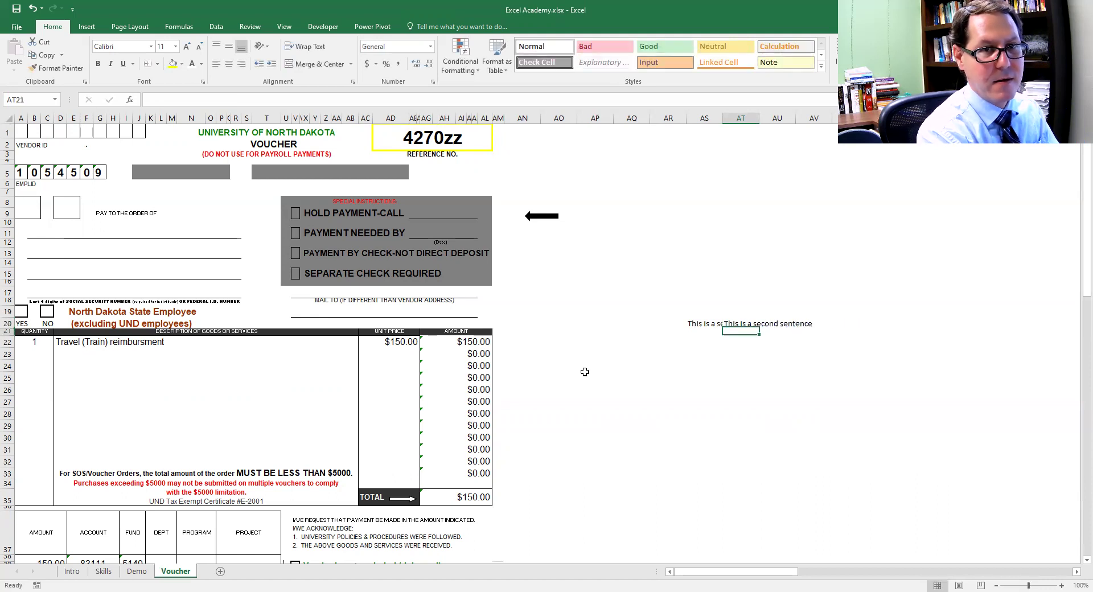
key(Up)
key(Left)
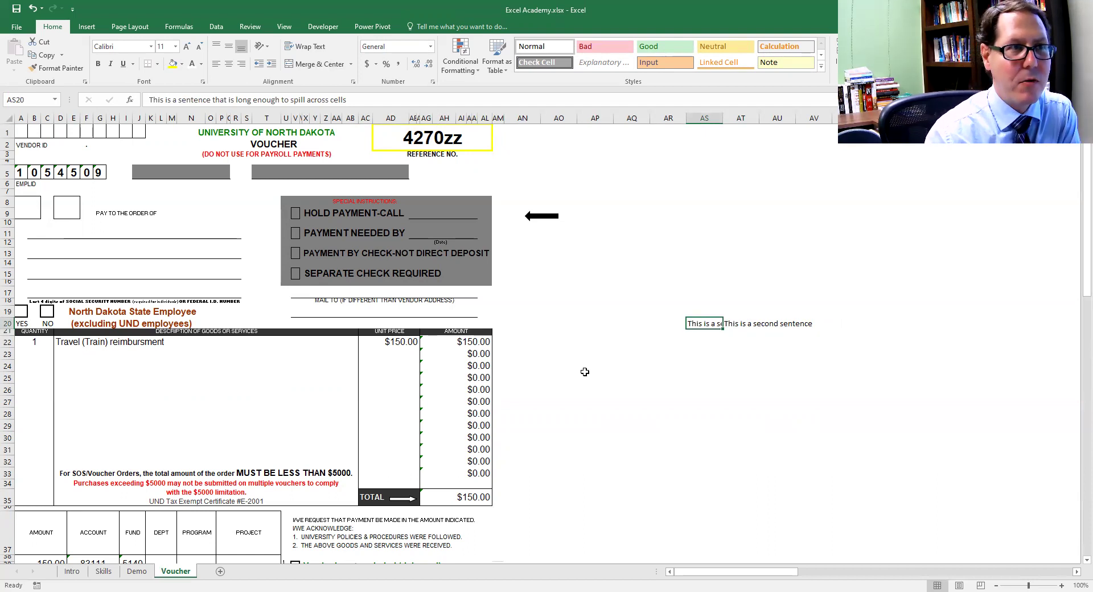
triple_click(363, 101)
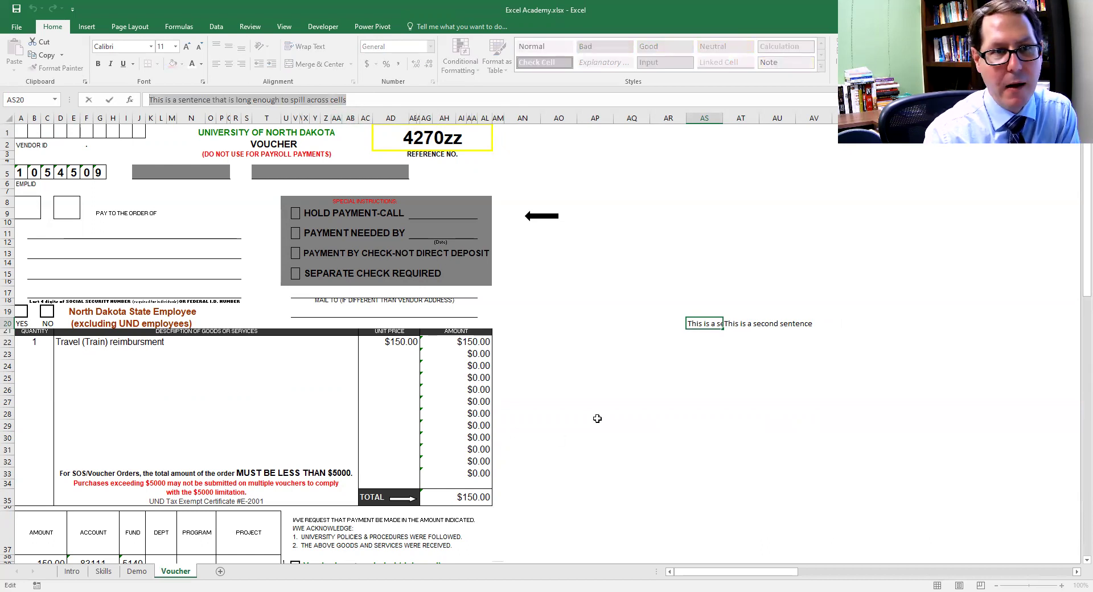
AutoFit column AS to the long sentence, then drag its border back to narrow it
click(729, 367)
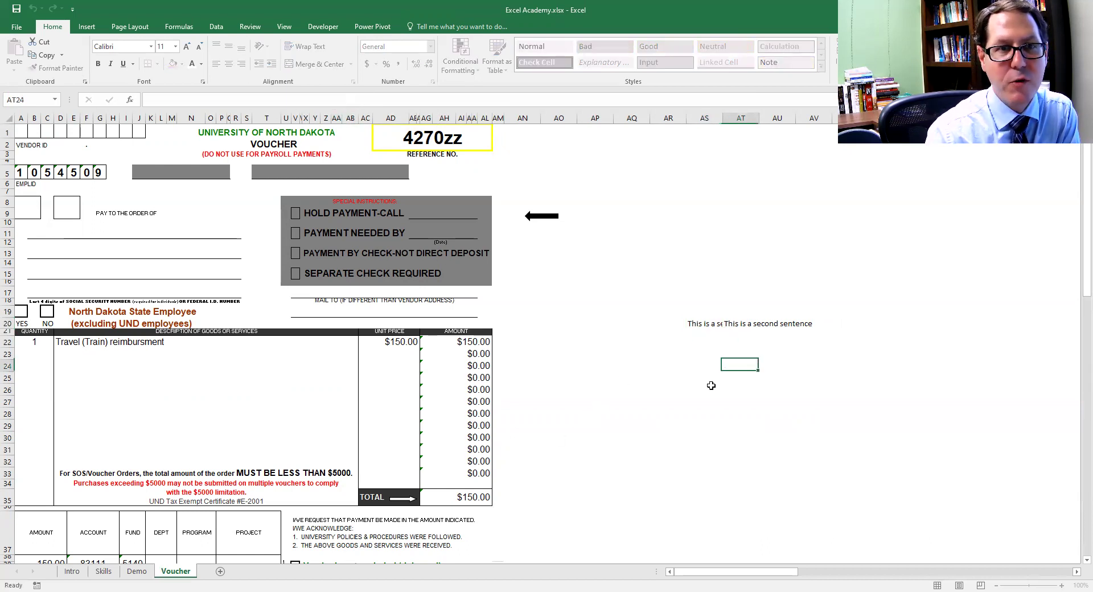
click(709, 323)
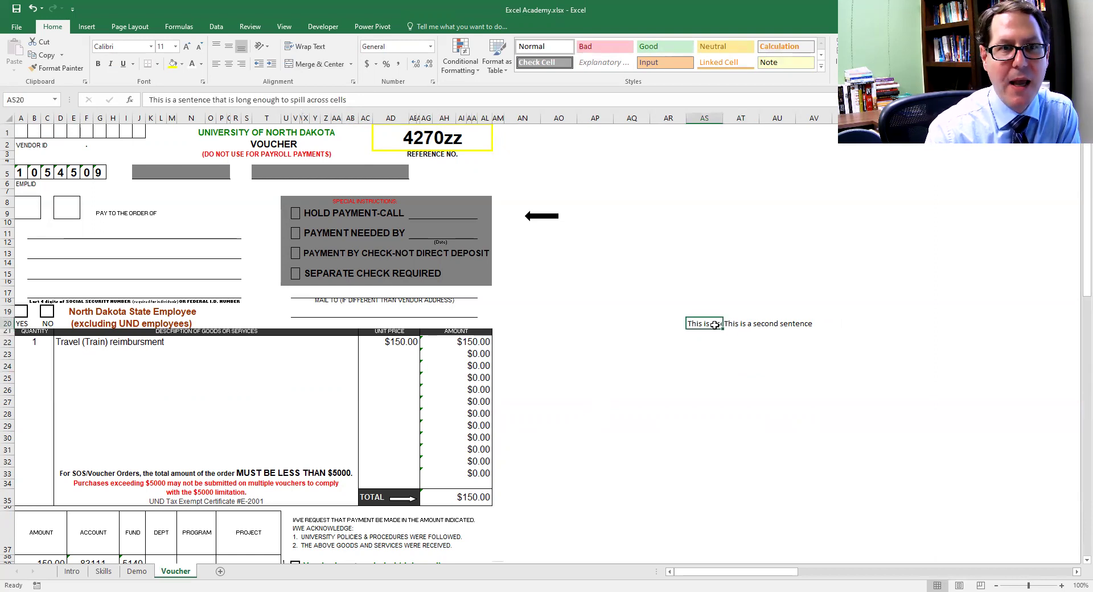
double_click(722, 116)
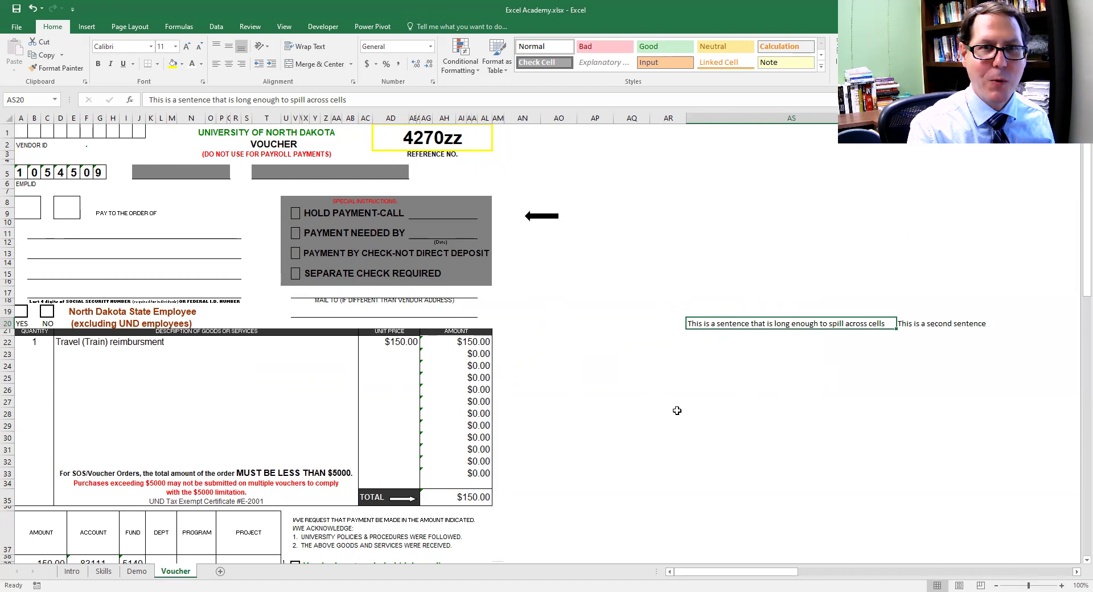
click(690, 368)
click(729, 324)
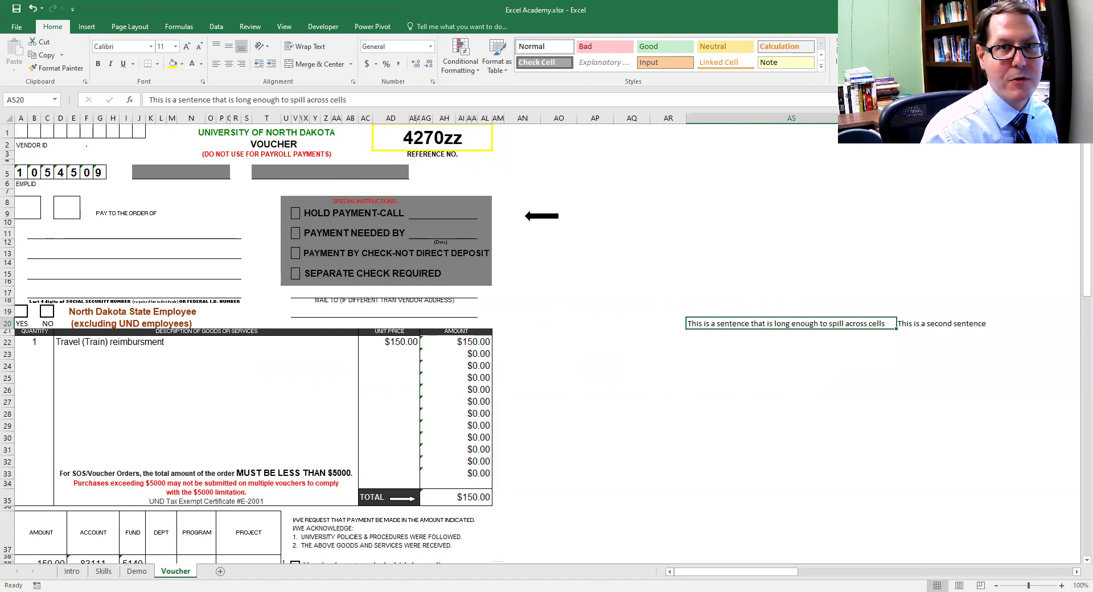
drag(831, 119, 793, 118)
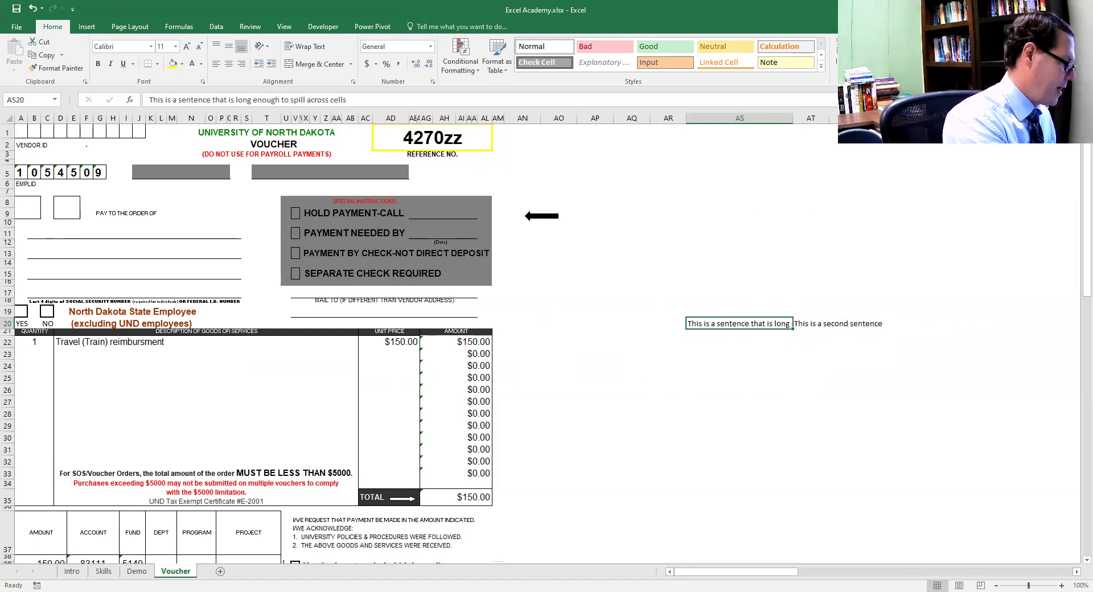
Keep General/Bottom alignment and apply Shrink to fit to the sentence in AS20
key(ctrl+1)
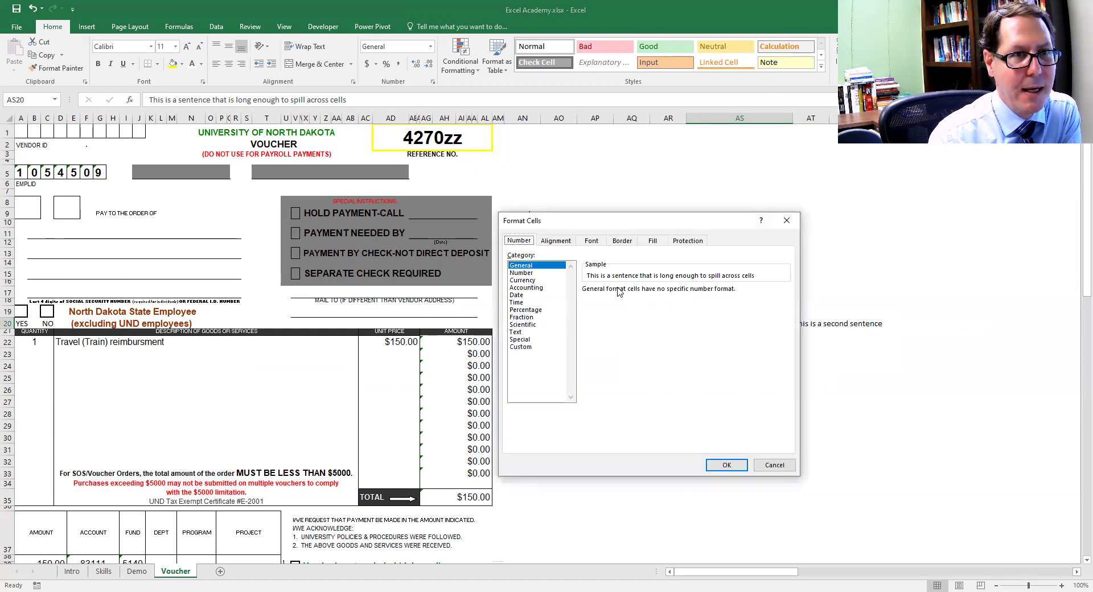
click(556, 242)
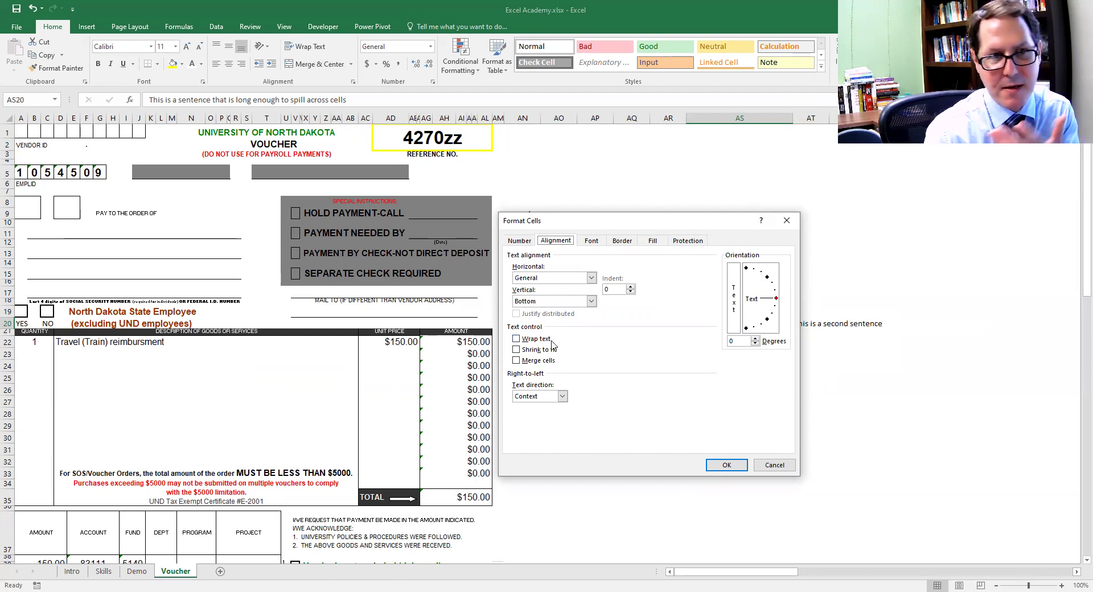
click(592, 277)
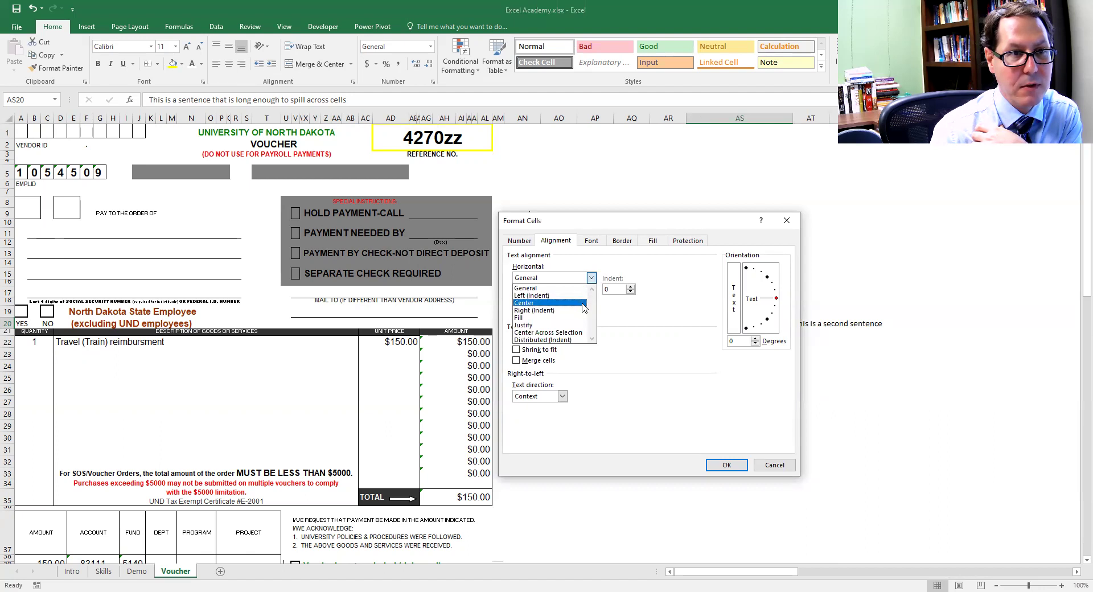
click(676, 277)
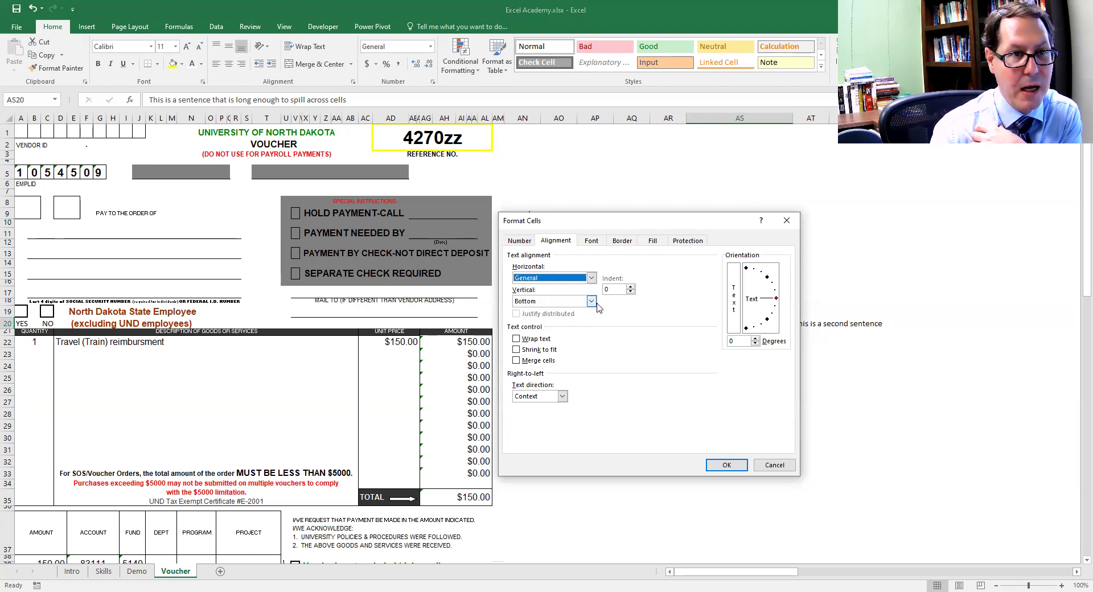
click(592, 301)
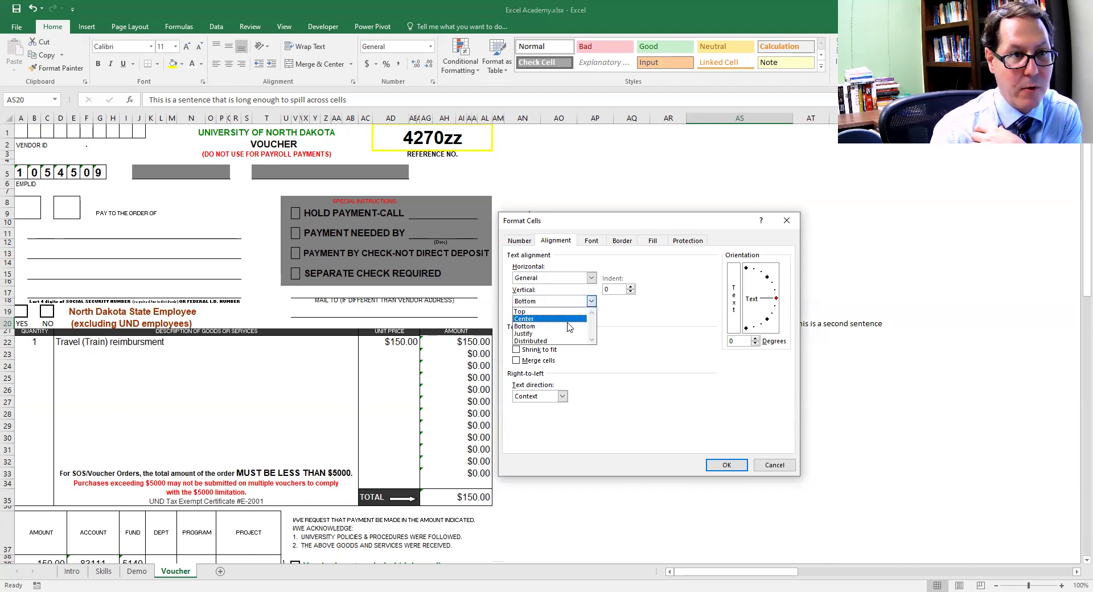
click(662, 324)
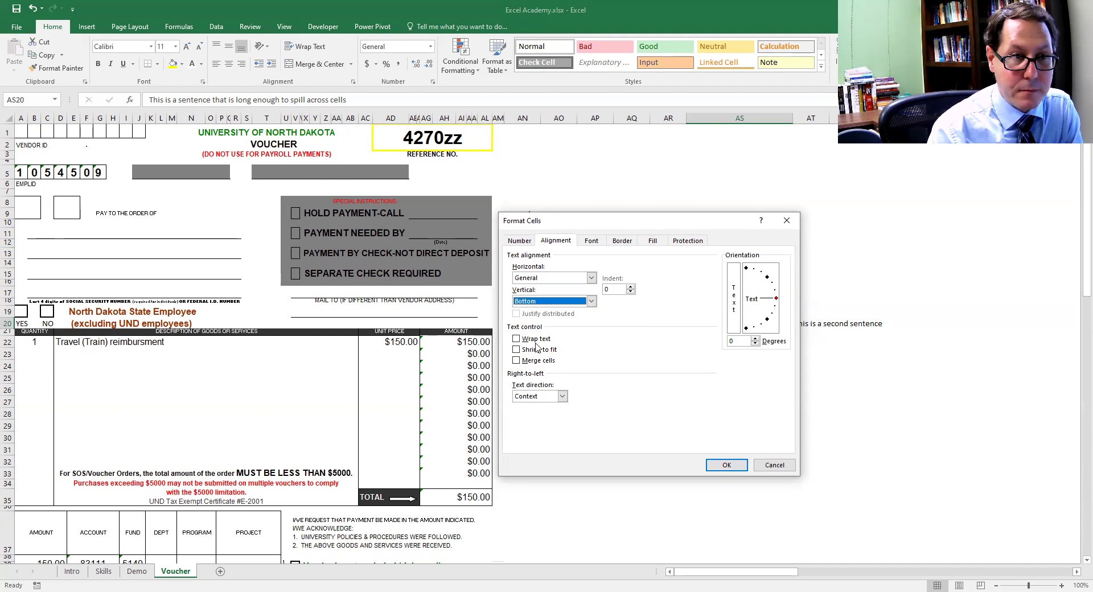
click(540, 341)
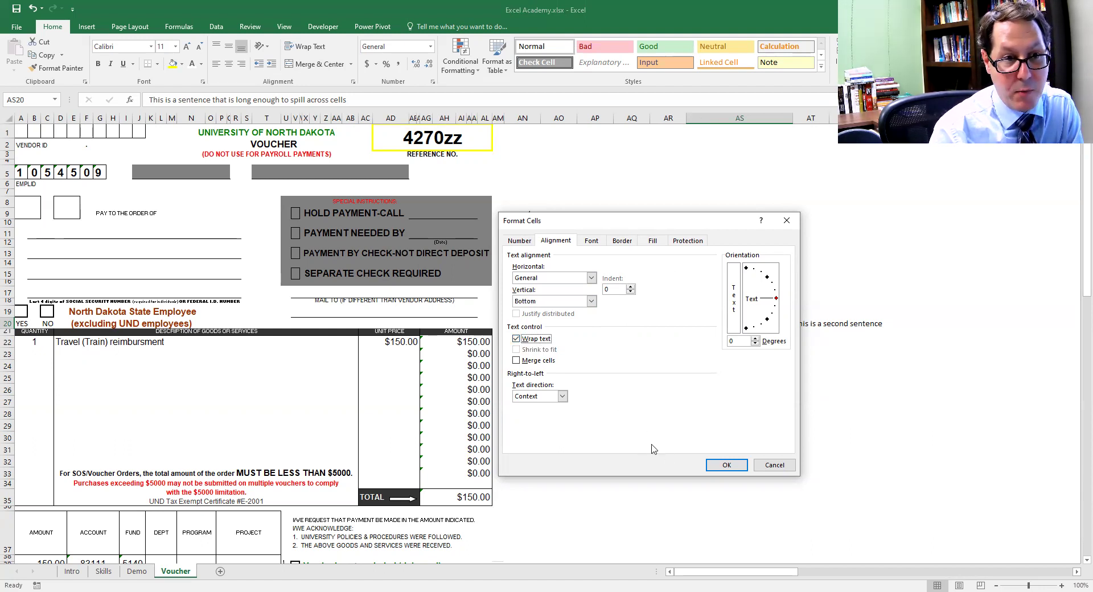
click(527, 339)
click(535, 350)
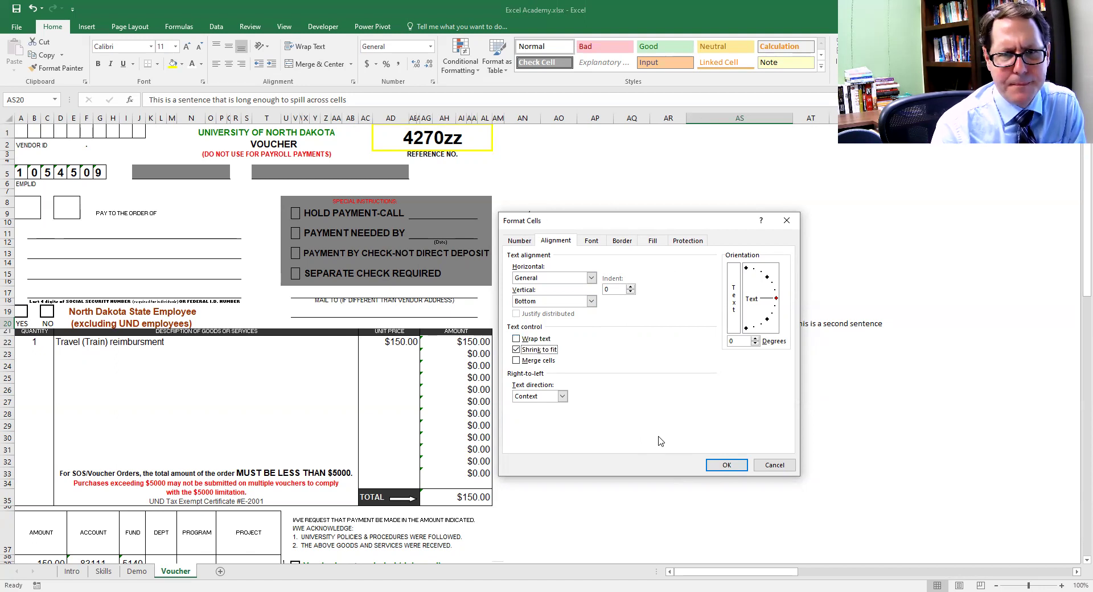
click(727, 465)
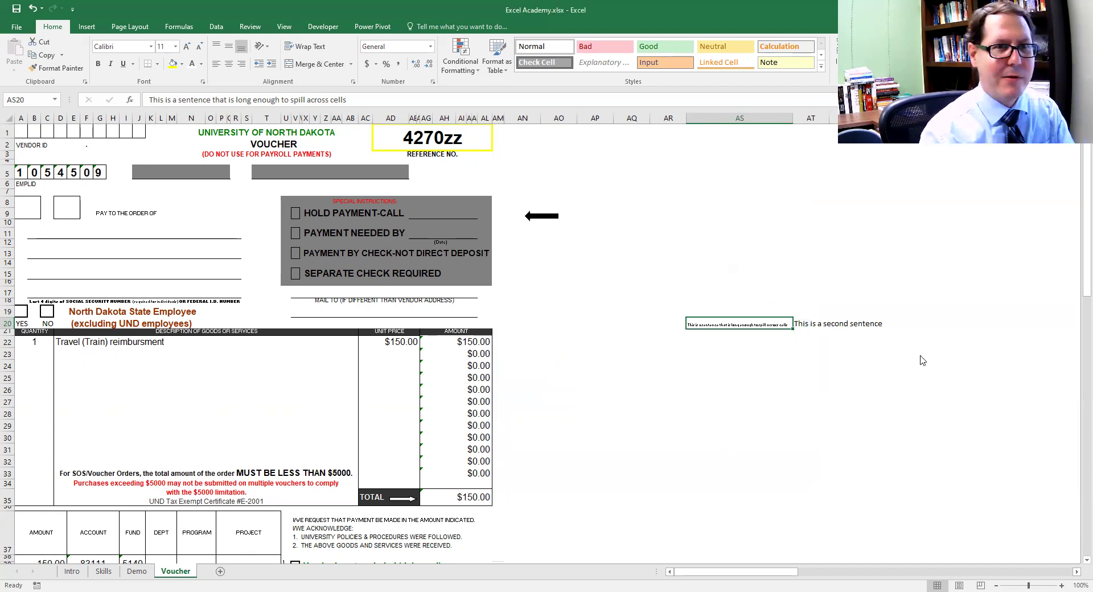
Switch the AS20 sentence to Wrap text so it spans two lines
key(ctrl+1)
click(544, 338)
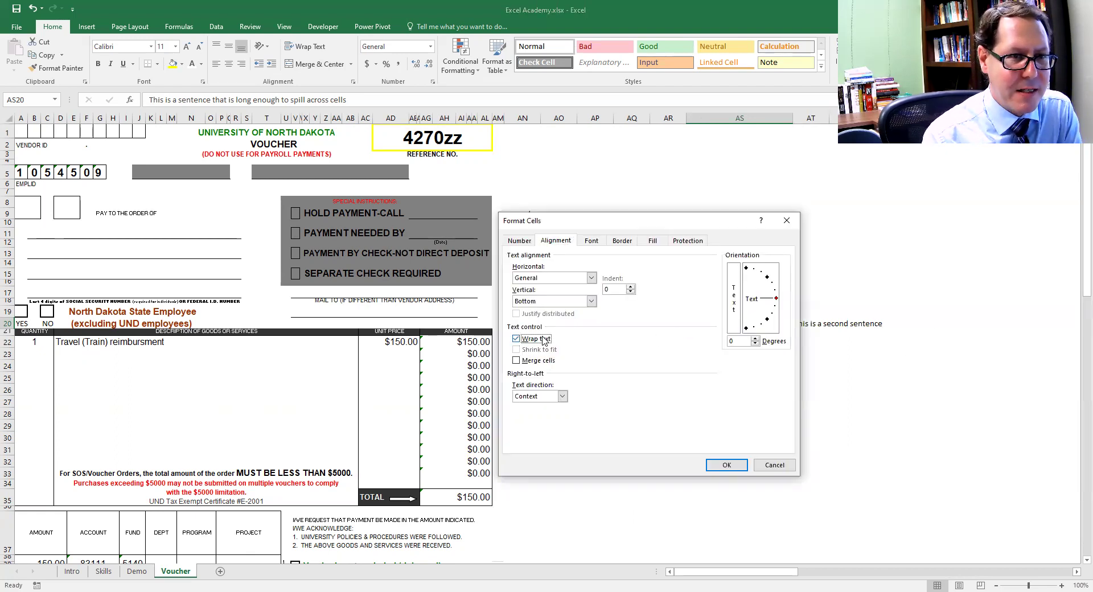
click(721, 464)
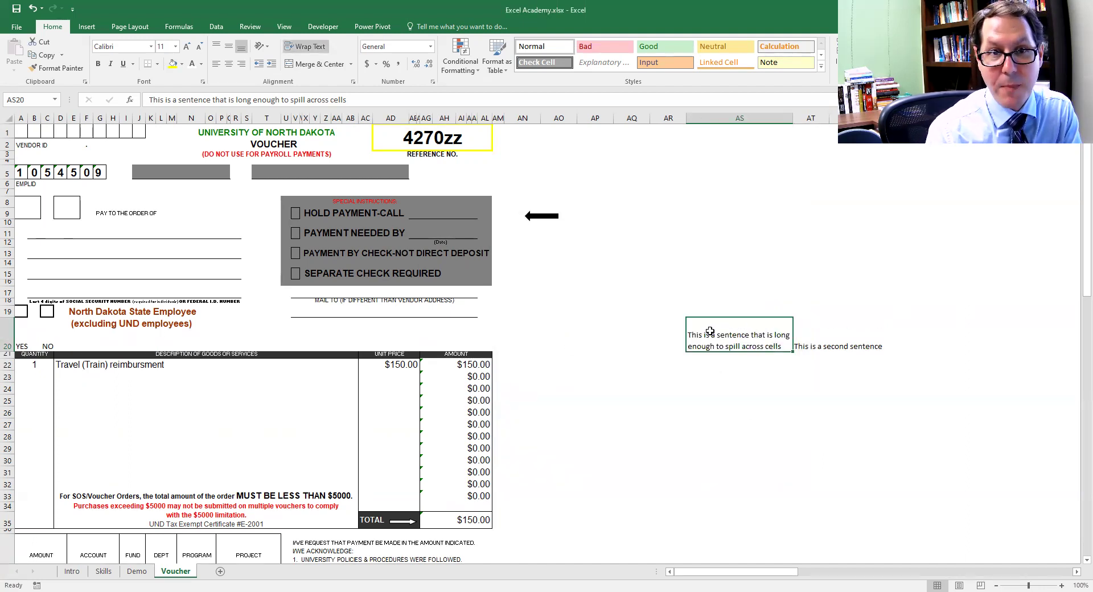
click(8, 323)
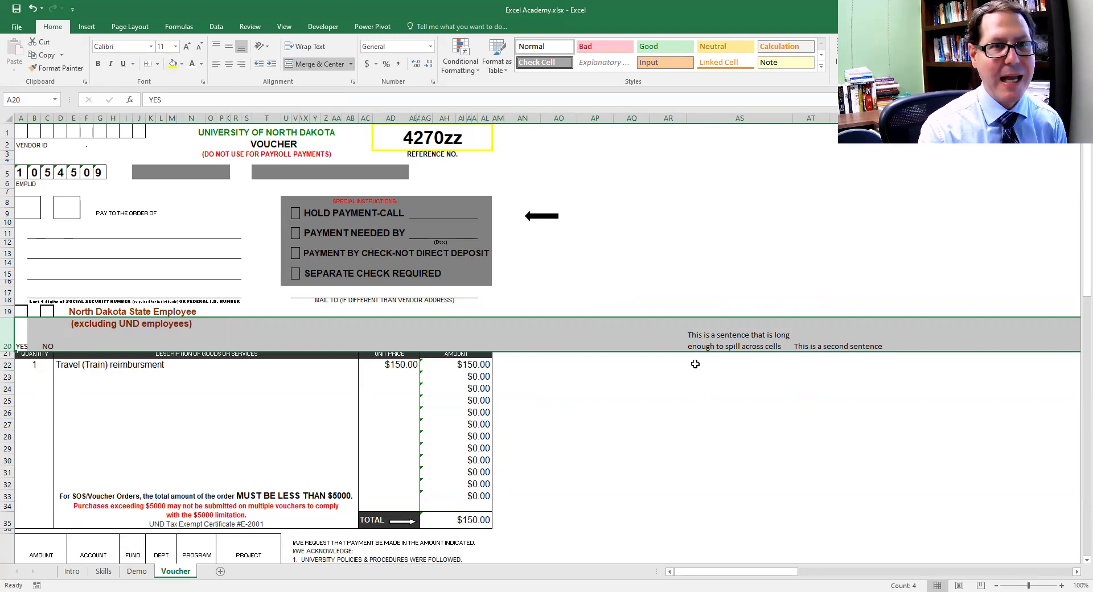
drag(695, 364, 985, 365)
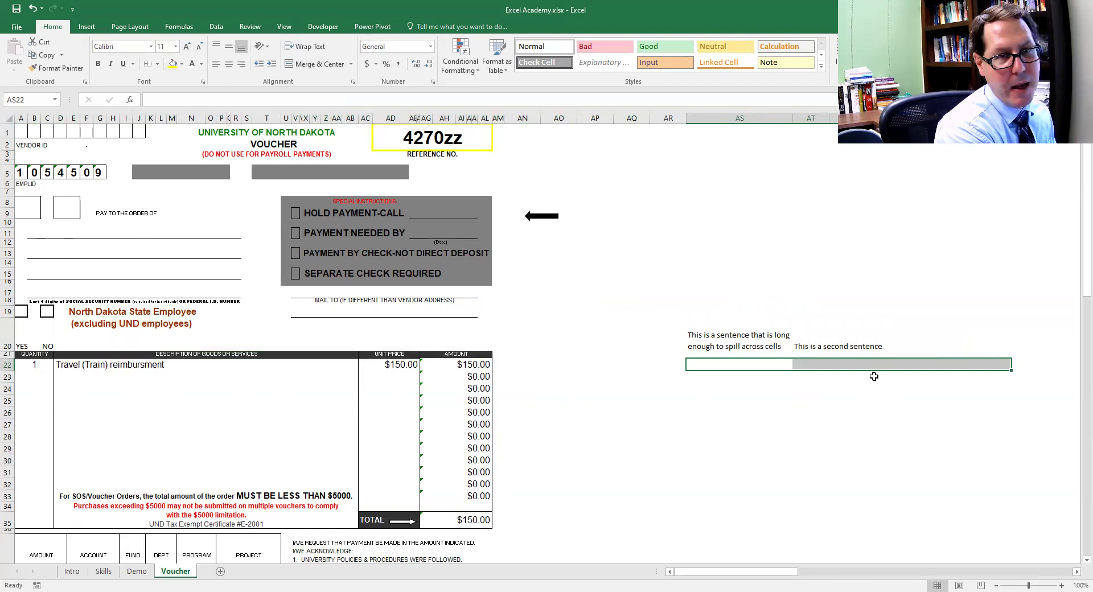
Merge the row 22 cells from AS22, undoing and redoing to compare
key(ctrl+1)
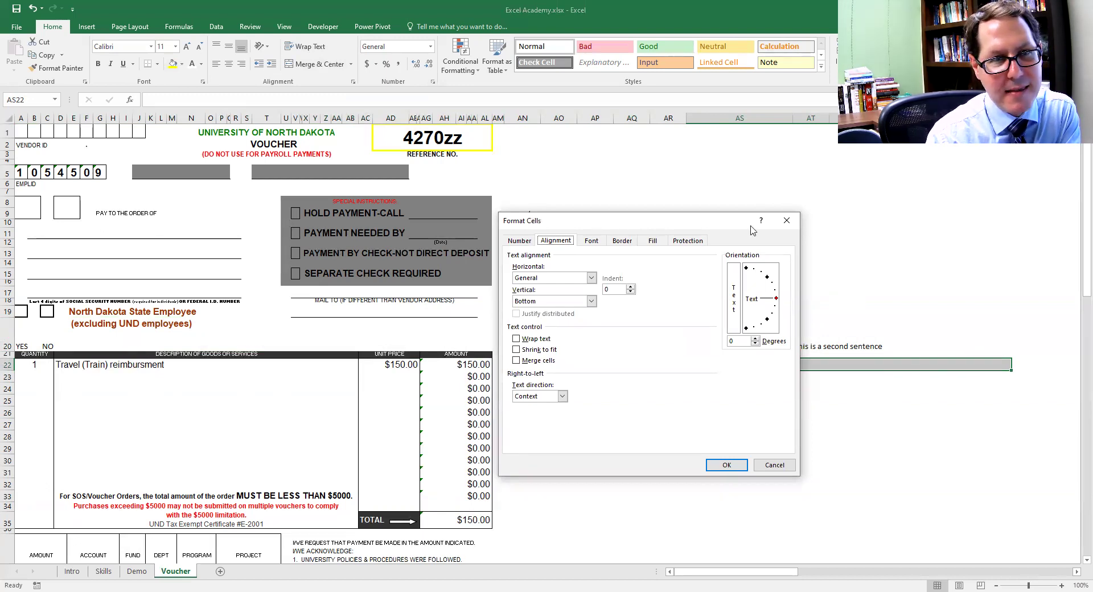
click(516, 360)
click(724, 466)
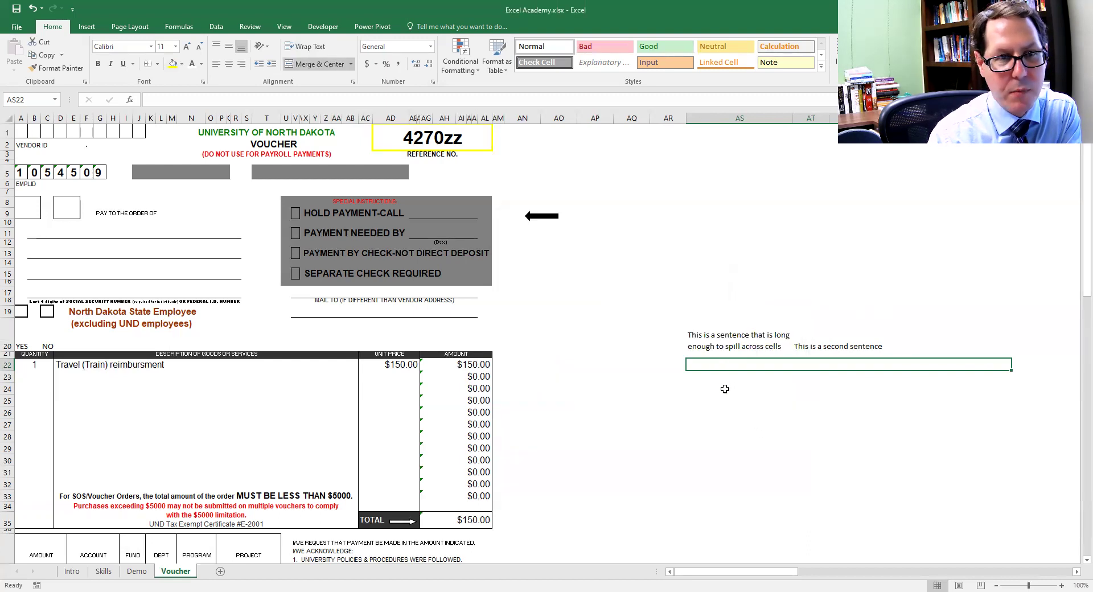
key(ctrl+z)
key(ctrl+y)
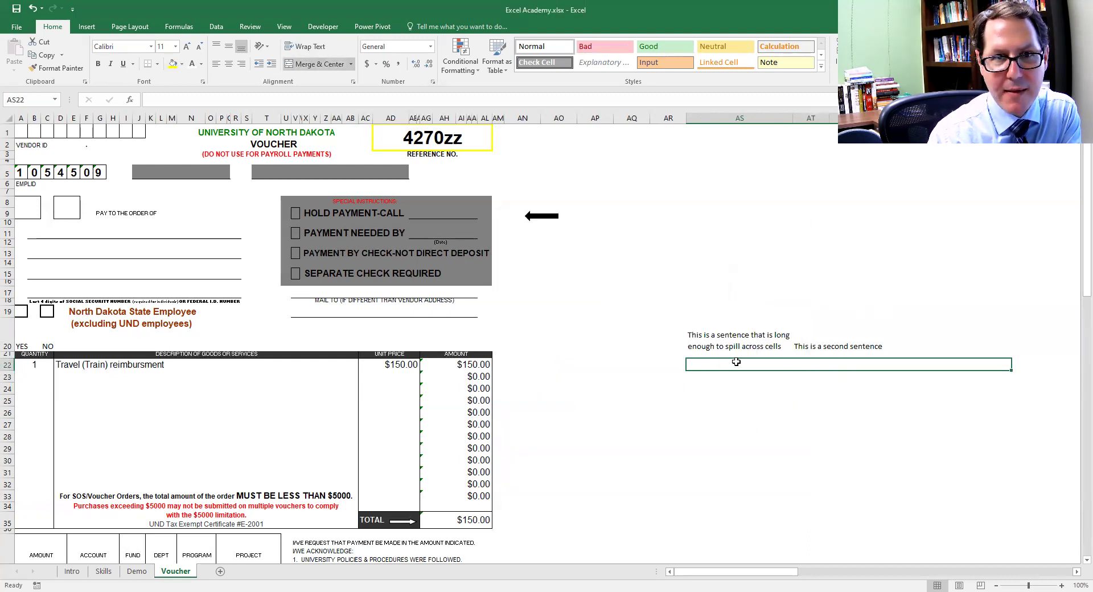
Move among the merged AS22, wrapped AS20 and the Travel (Train) description cells
click(847, 424)
click(904, 364)
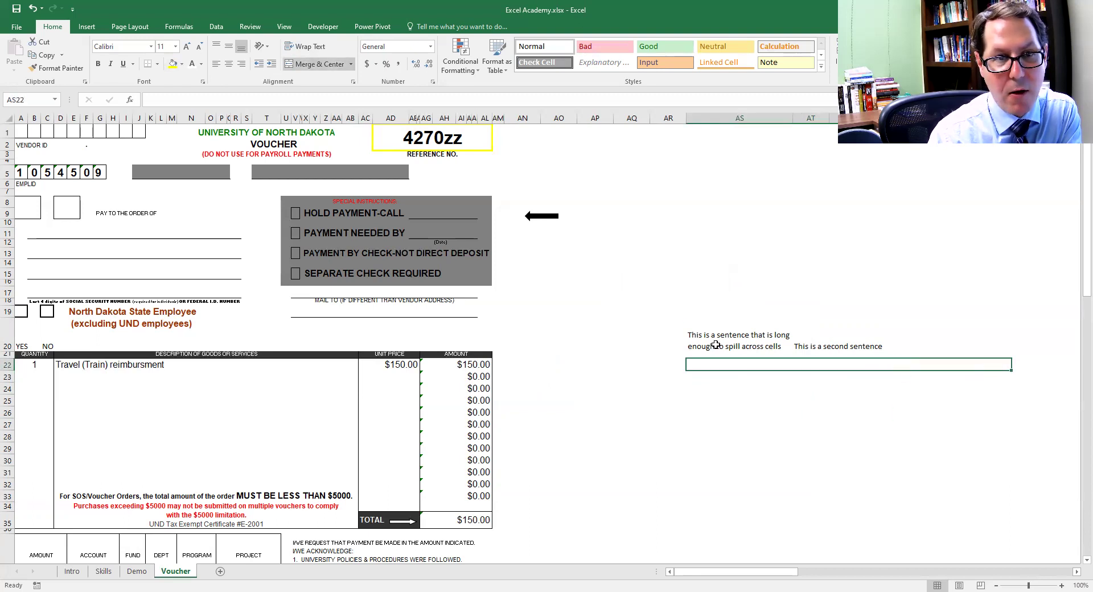
click(744, 340)
key(Right)
key(Right)
key(Right)
key(Right)
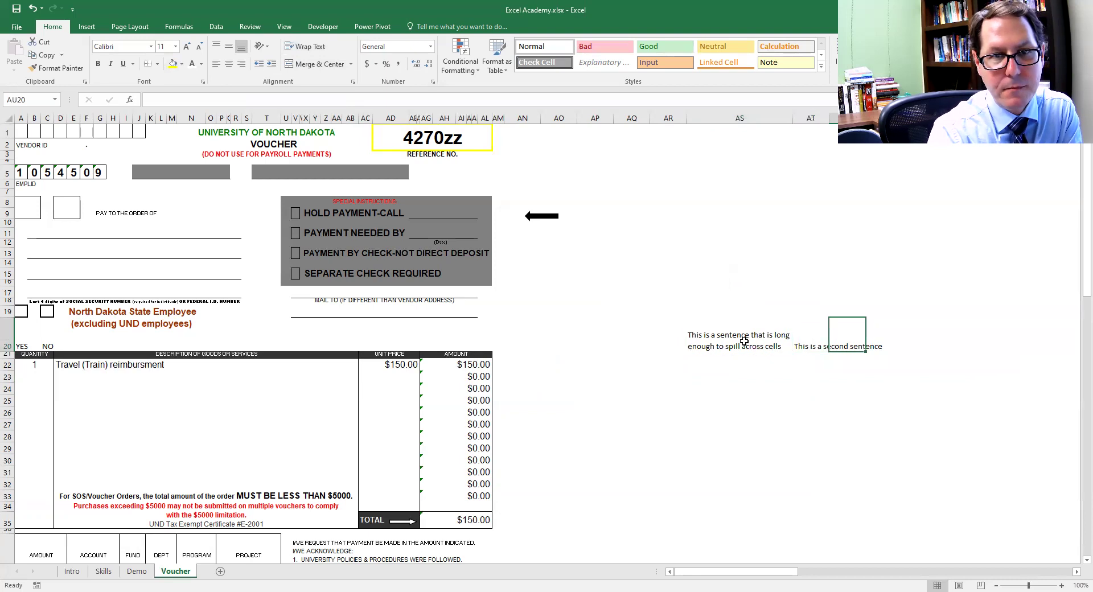
key(Down)
key(Left)
key(Left)
key(Left)
key(Left)
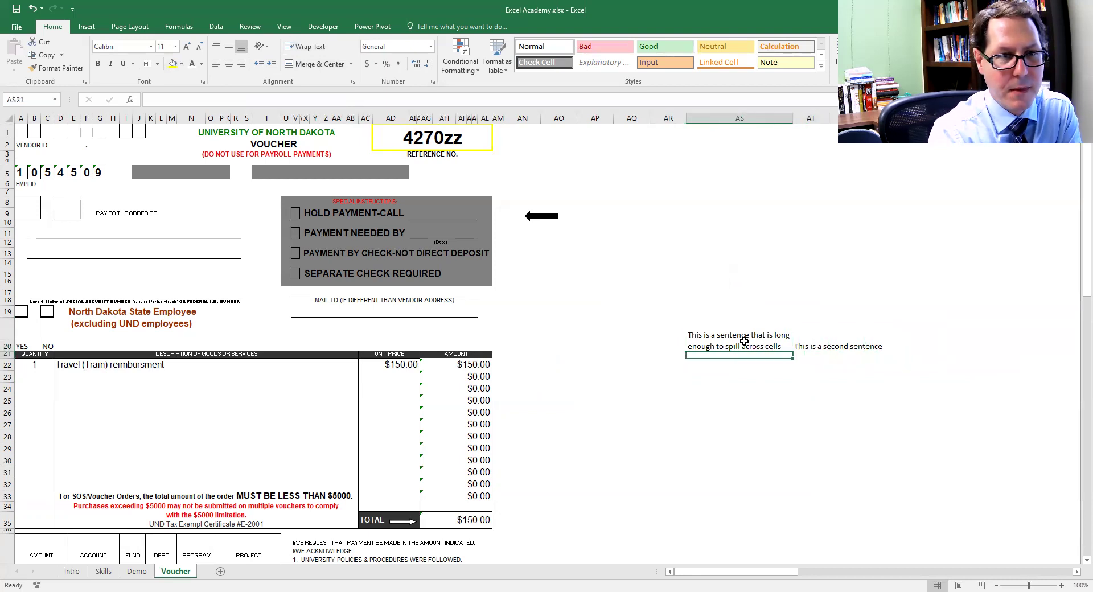
key(Down)
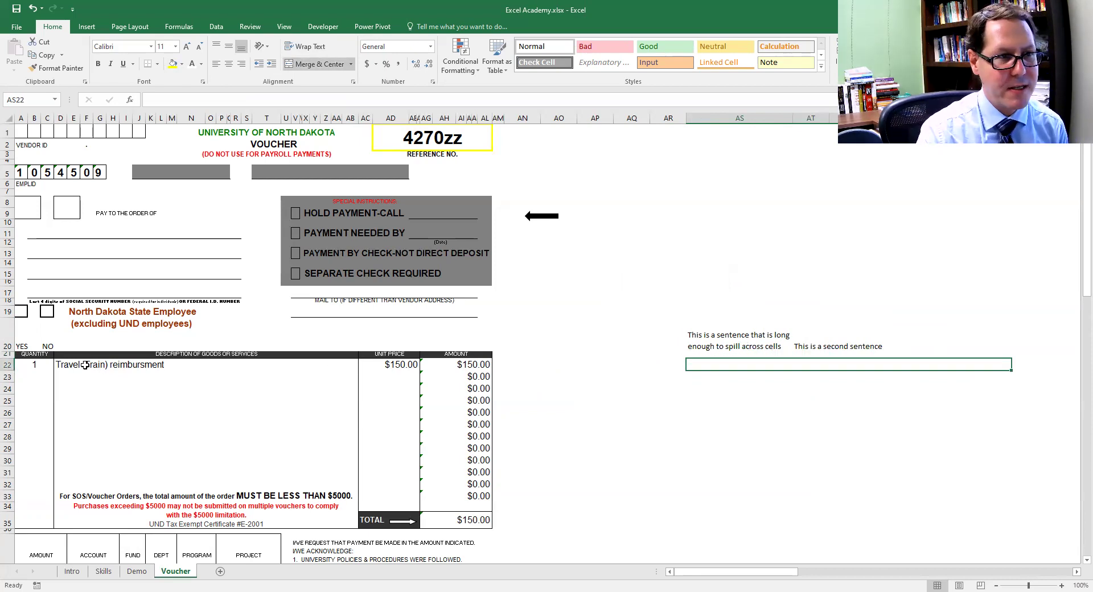
click(105, 367)
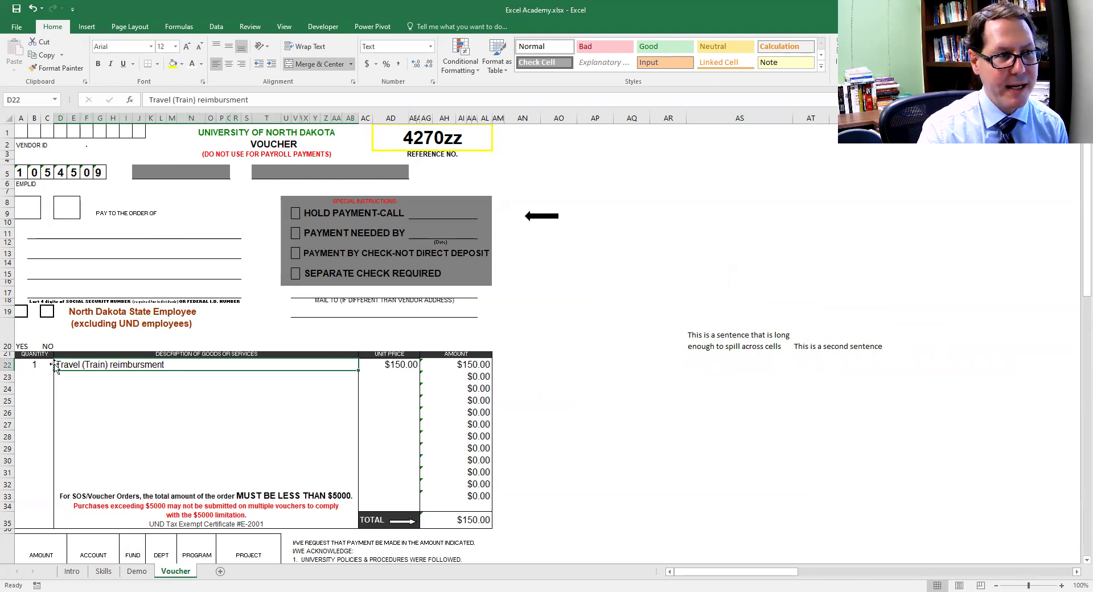
click(134, 378)
click(138, 389)
click(142, 402)
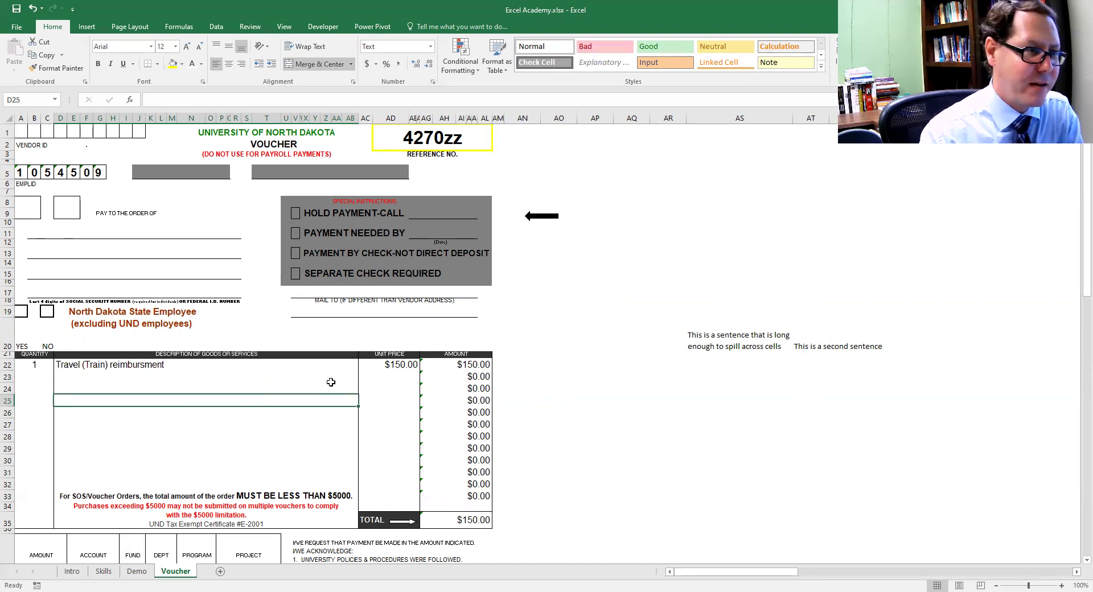
scroll(358, 449, down, 2)
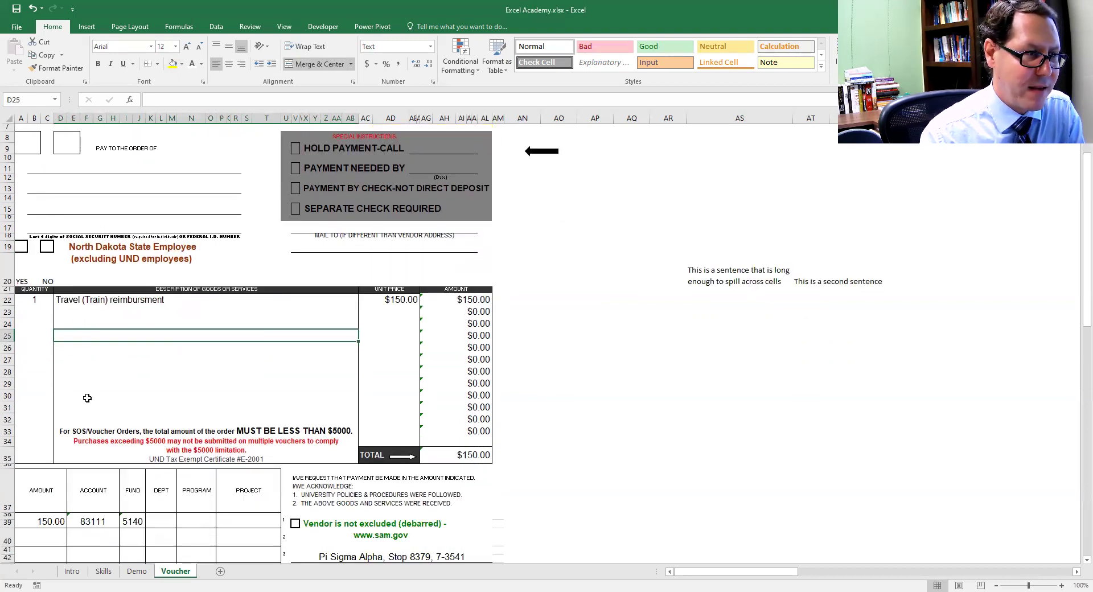
scroll(313, 384, down, 2)
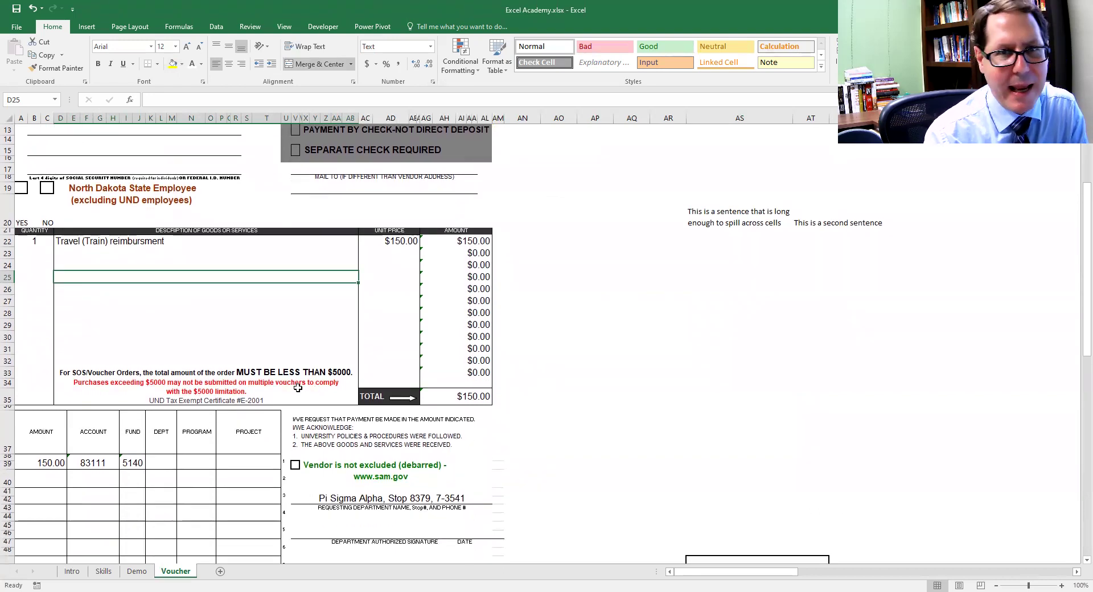
scroll(302, 386, up, 4)
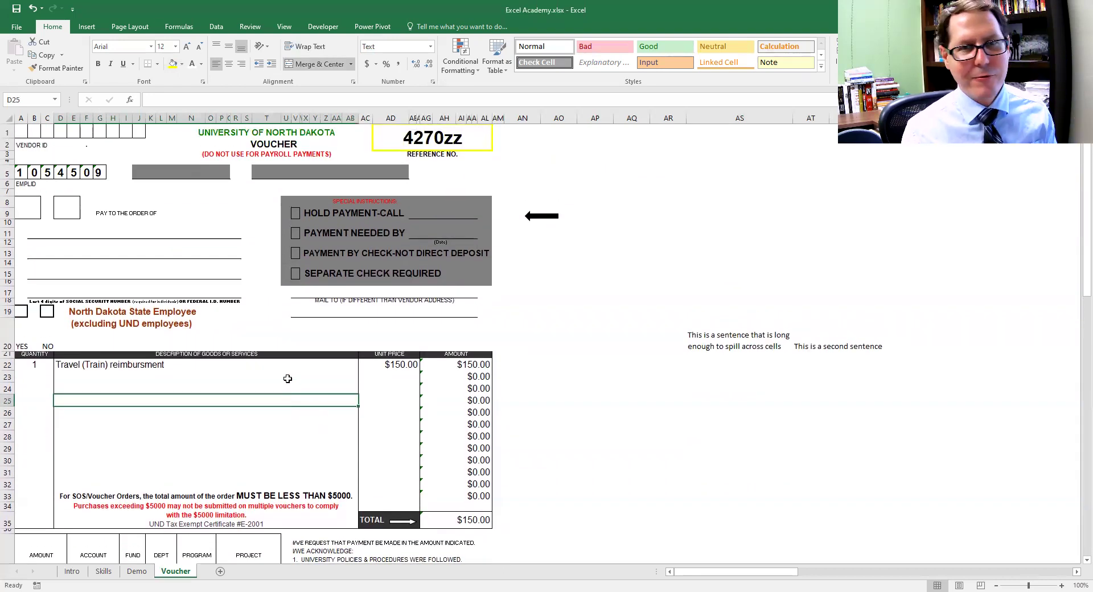